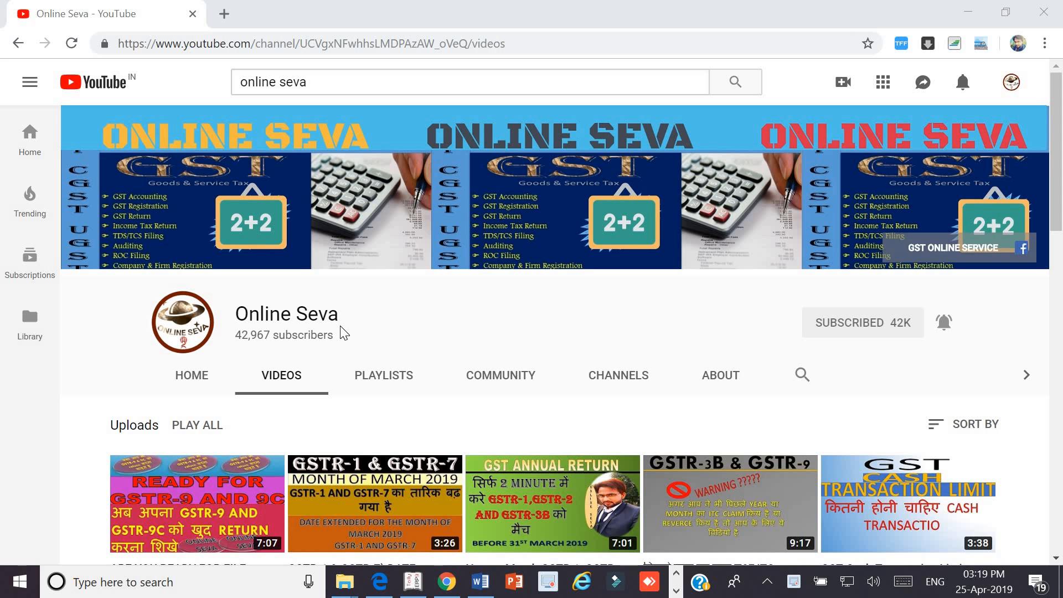
- Unsubscribe and resubscribe to Online Seva with occasional notifications, then open a new browser tab
click(826, 331)
click(596, 339)
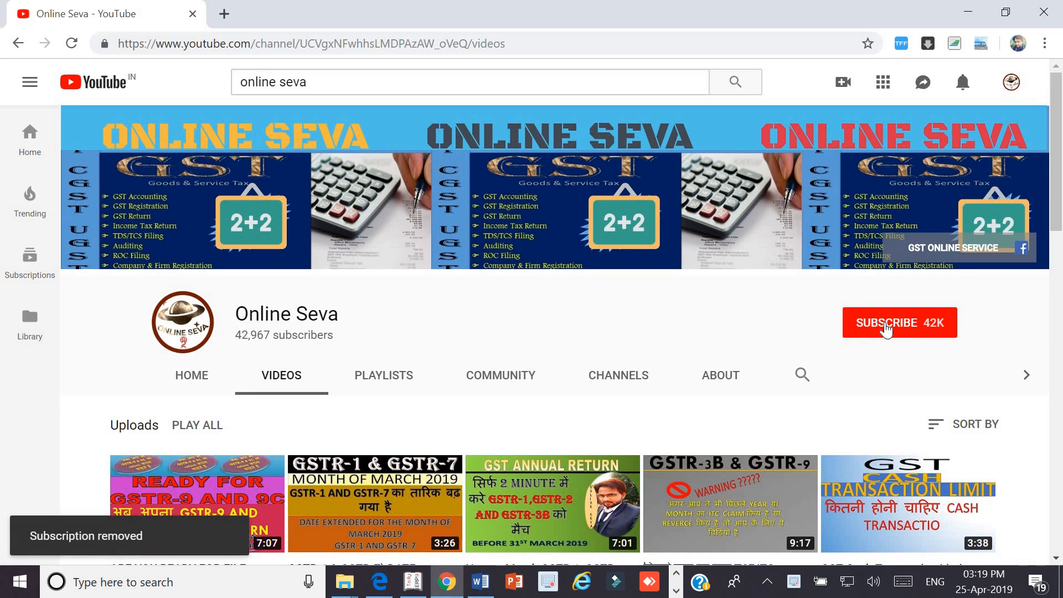
click(887, 330)
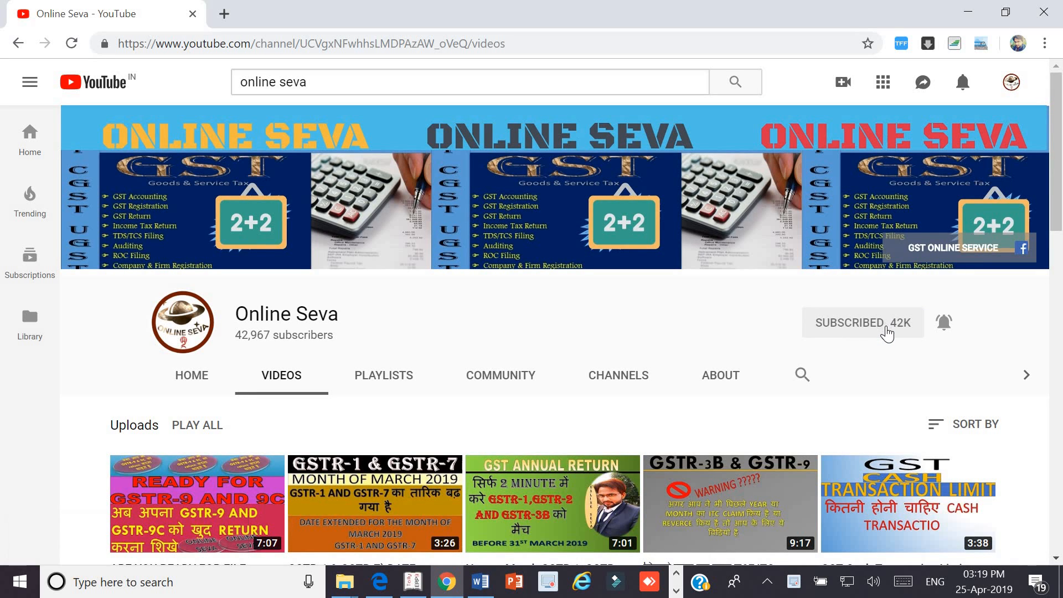
click(945, 324)
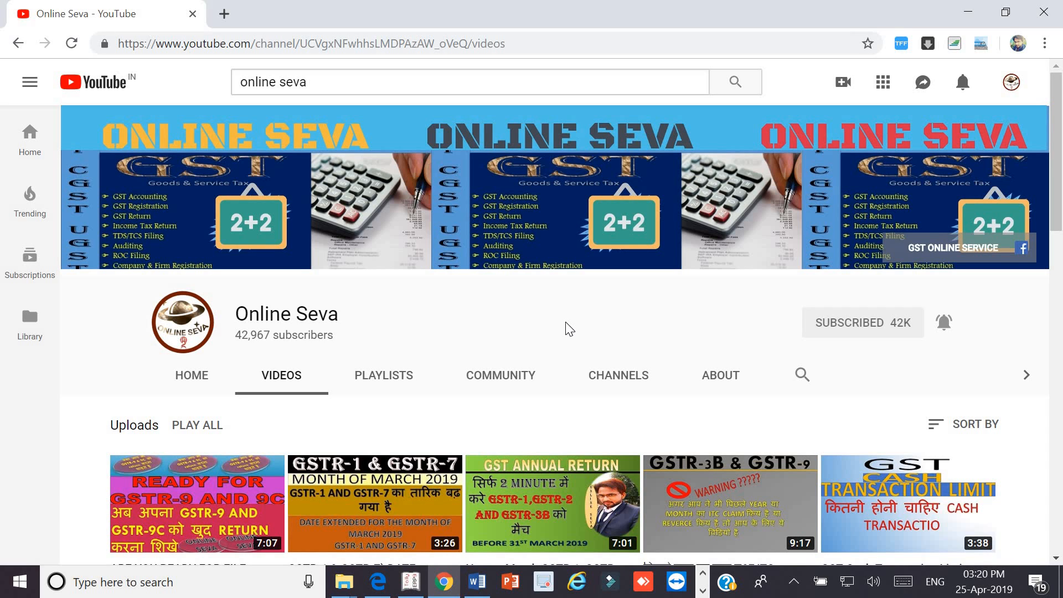
click(224, 14)
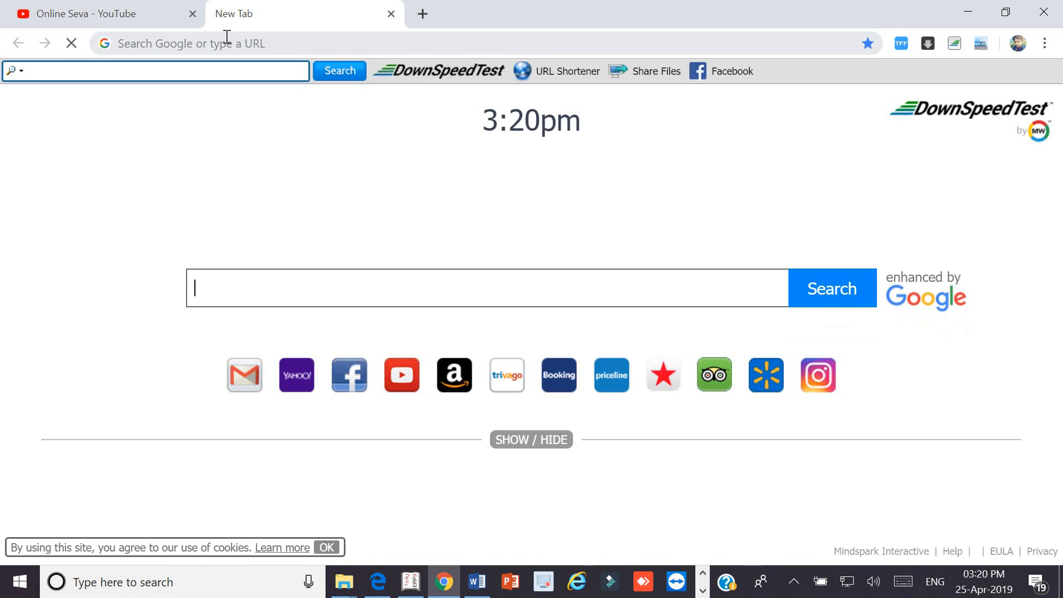
- Go to tin-nsdl.com, dismiss both notices, and start the ITNS 281 challan from e-payment: Pay Taxes Online
text(TIN-nsdl.com)
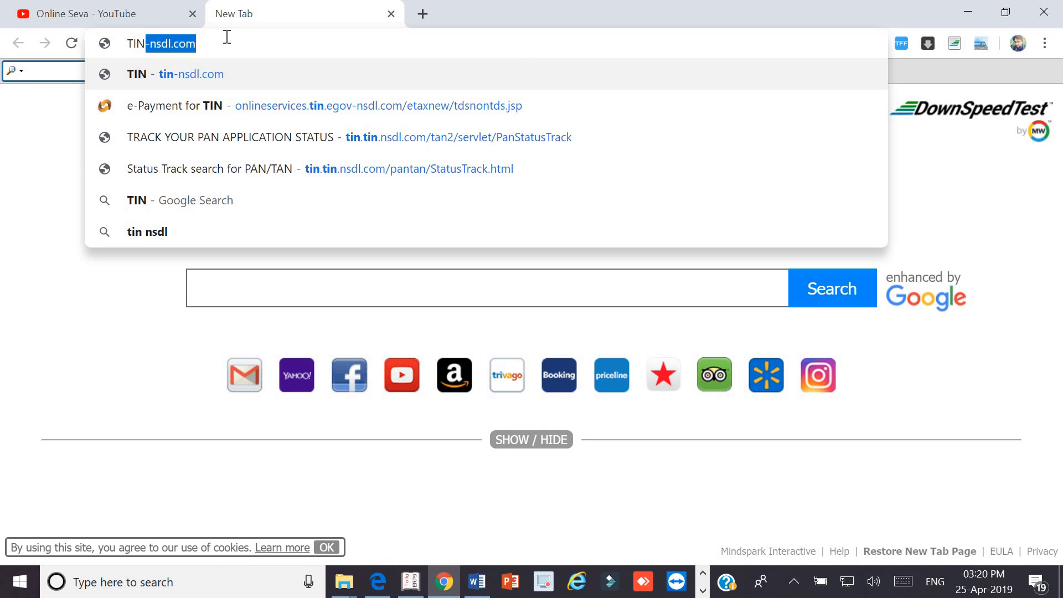
key(Return)
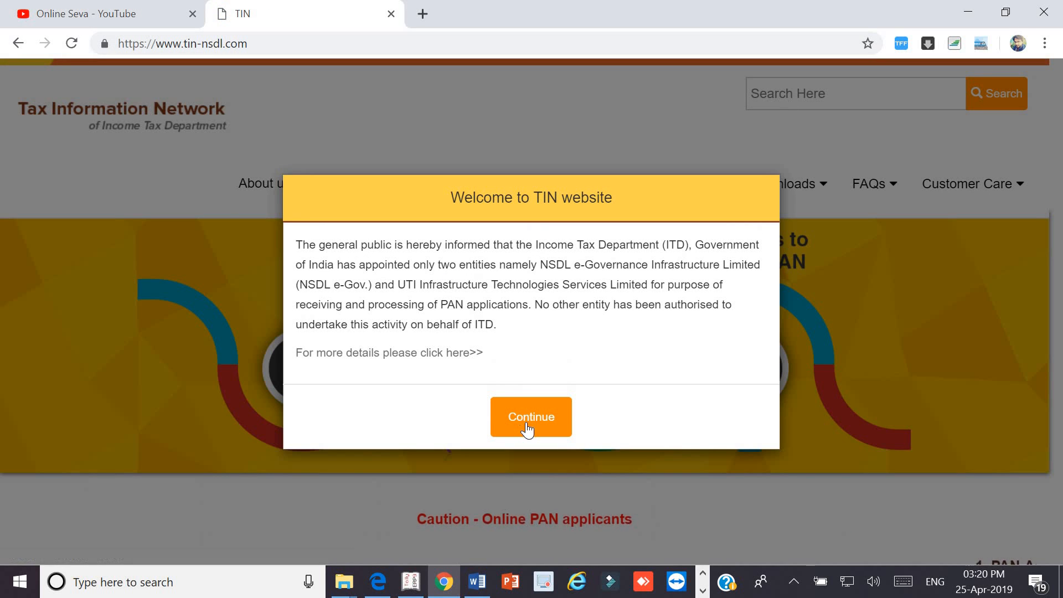
click(526, 422)
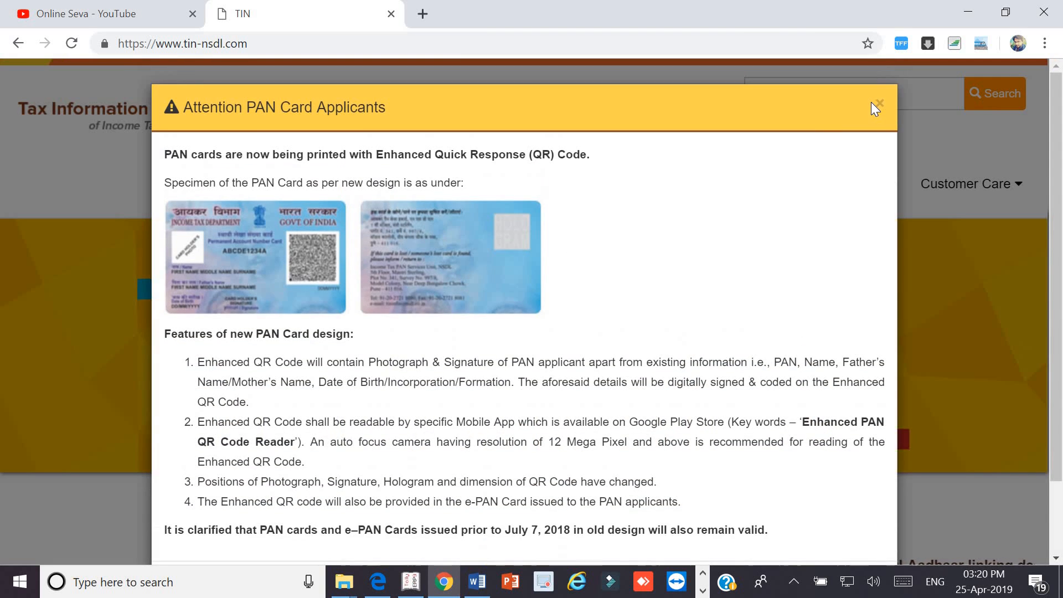
click(880, 104)
mouse_move(373, 190)
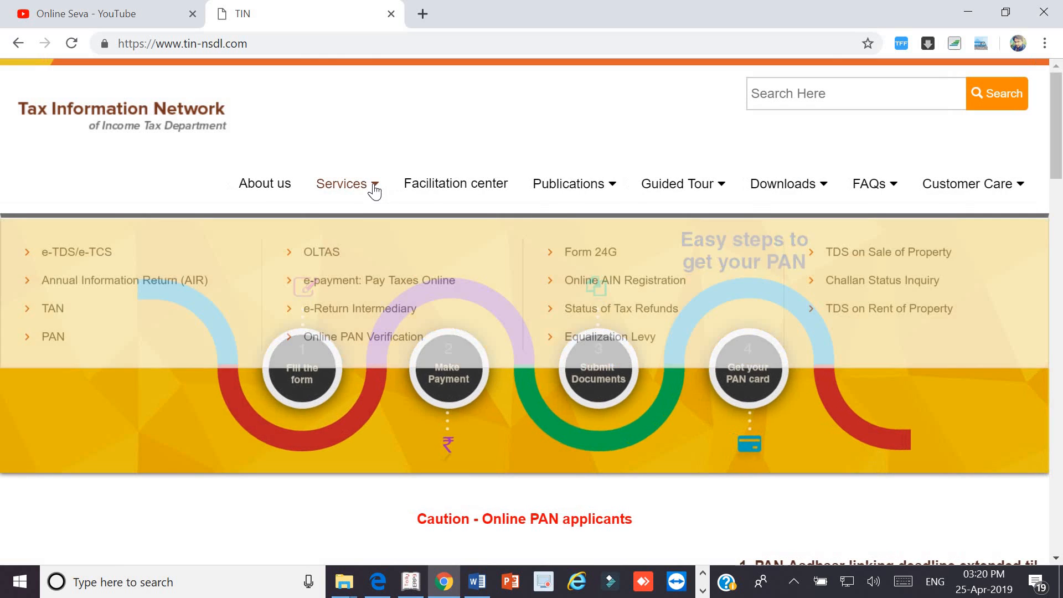
click(326, 297)
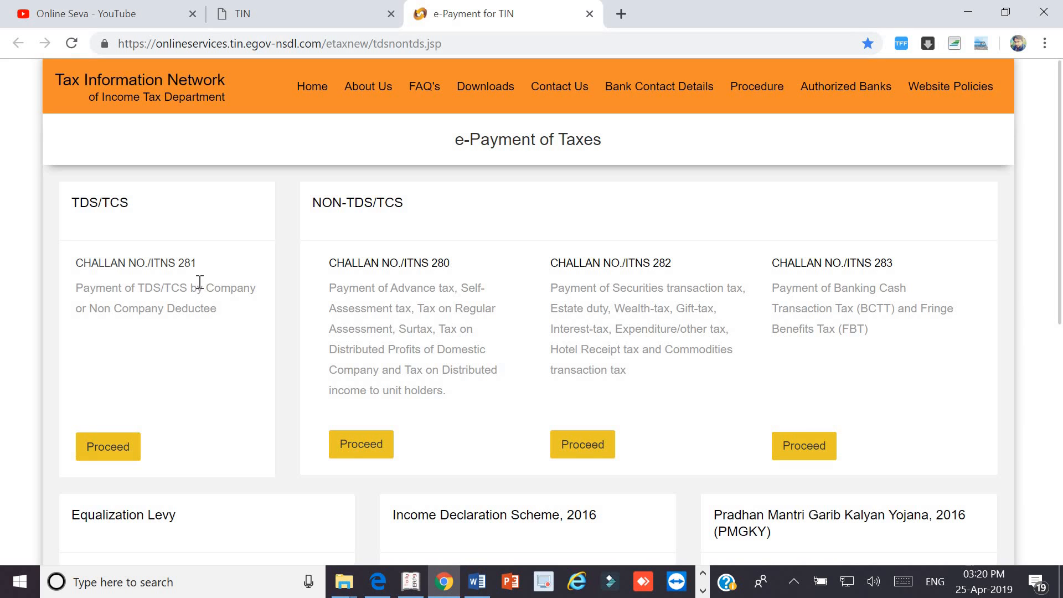
click(119, 446)
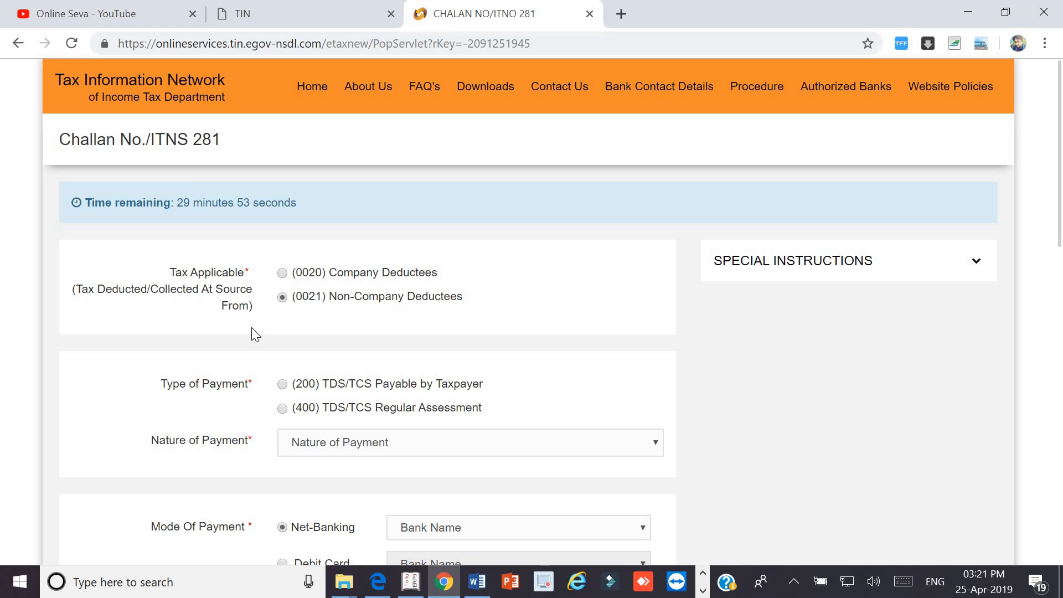
- Select (200) TDS/TCS Payable by Taxpayer, choose State Bank of India for net banking, and go to the TAN field
scroll(251, 328, down, 2)
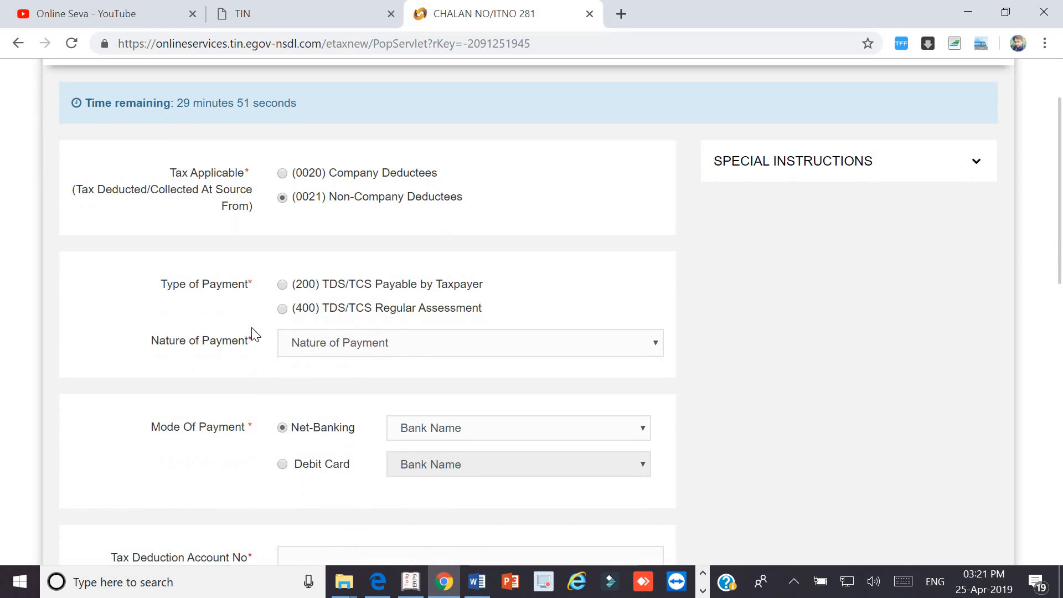
scroll(251, 335, down, 2)
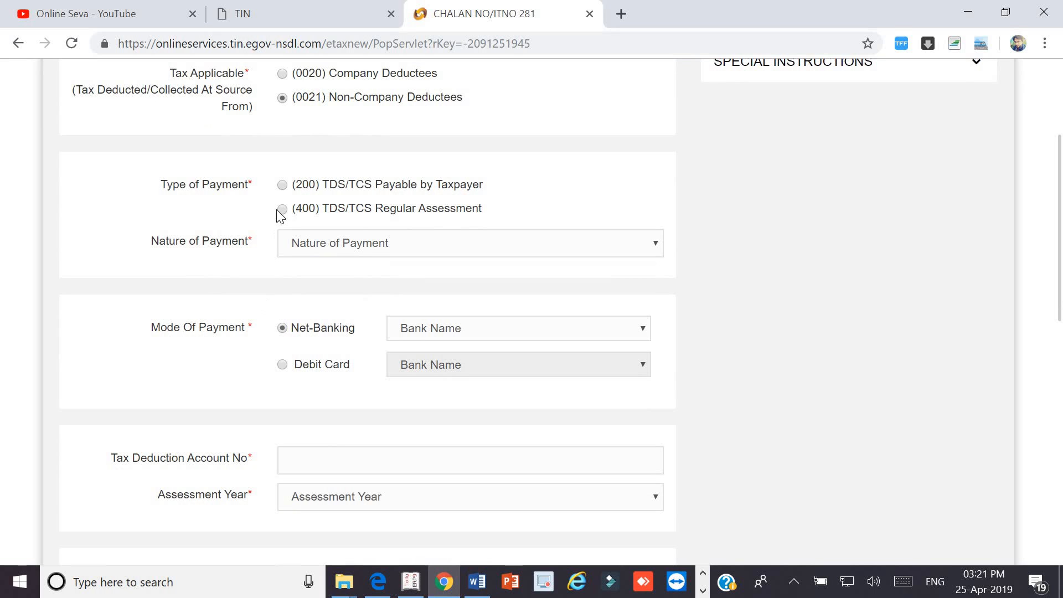
click(282, 186)
click(449, 332)
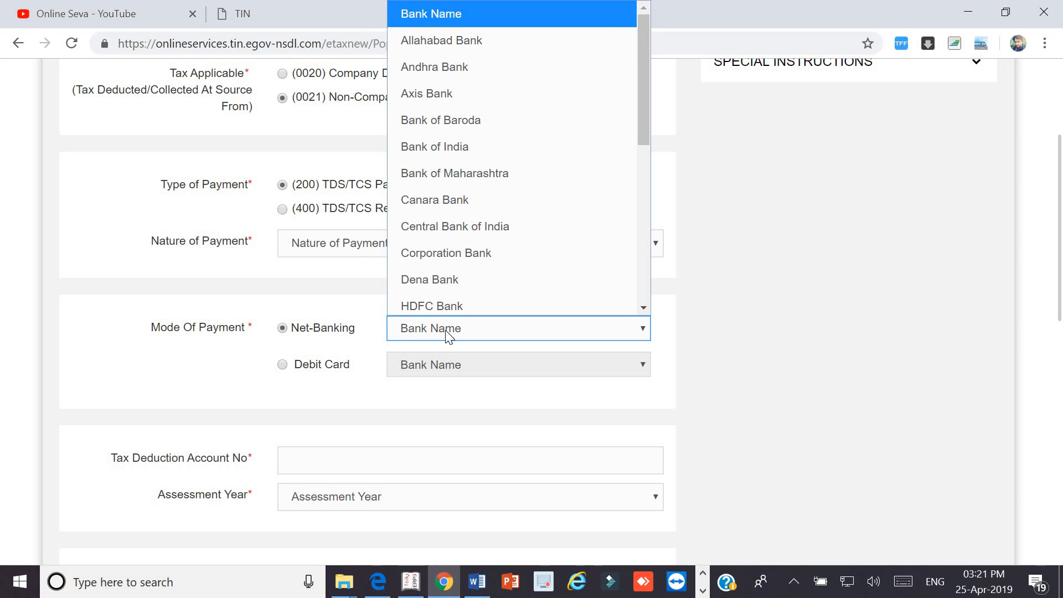
key(s)
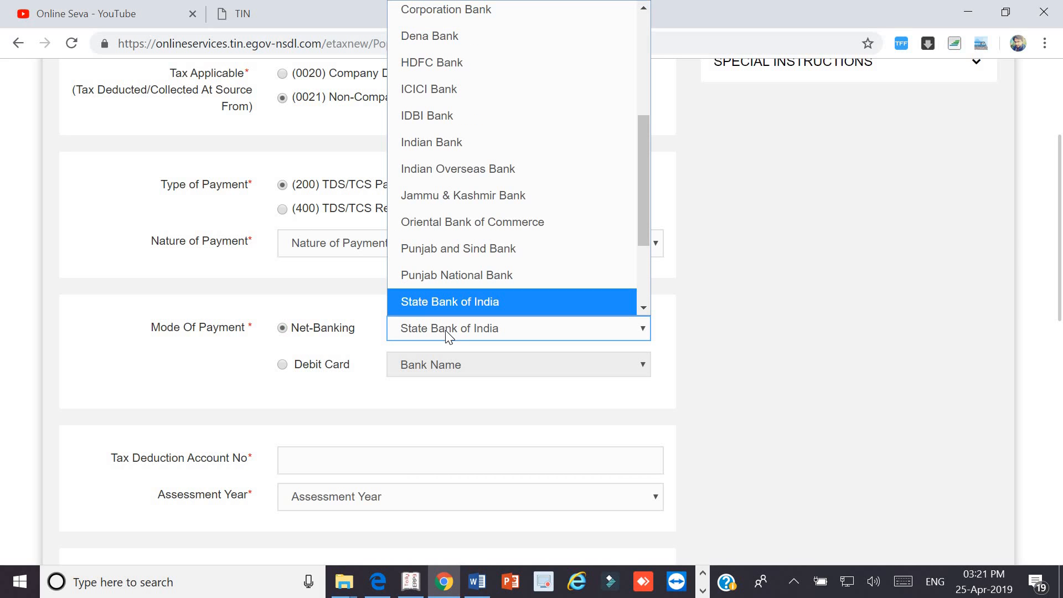
click(449, 332)
click(317, 401)
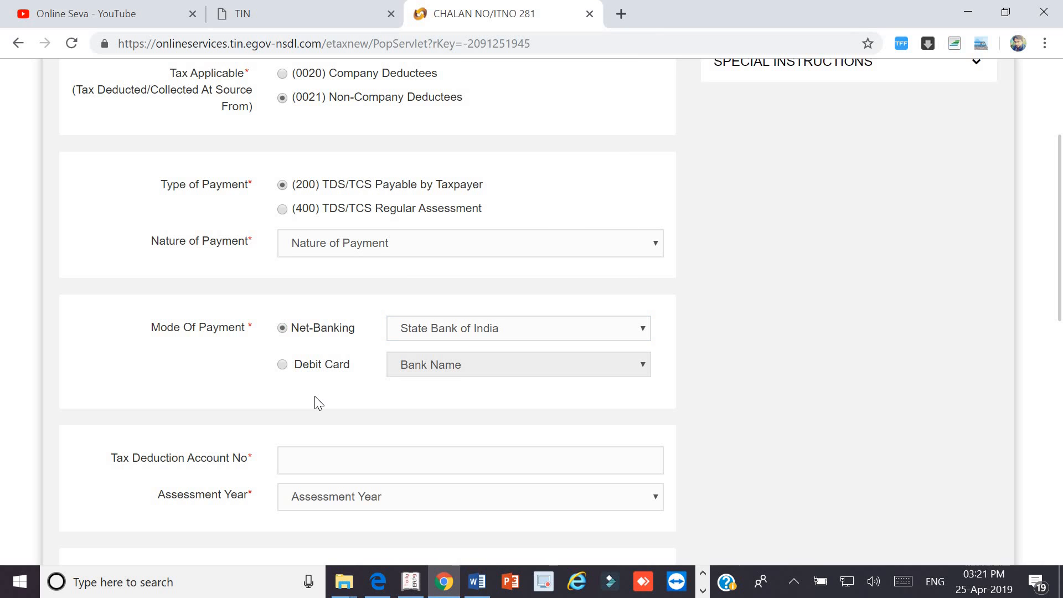
scroll(318, 402, down, 1)
click(316, 397)
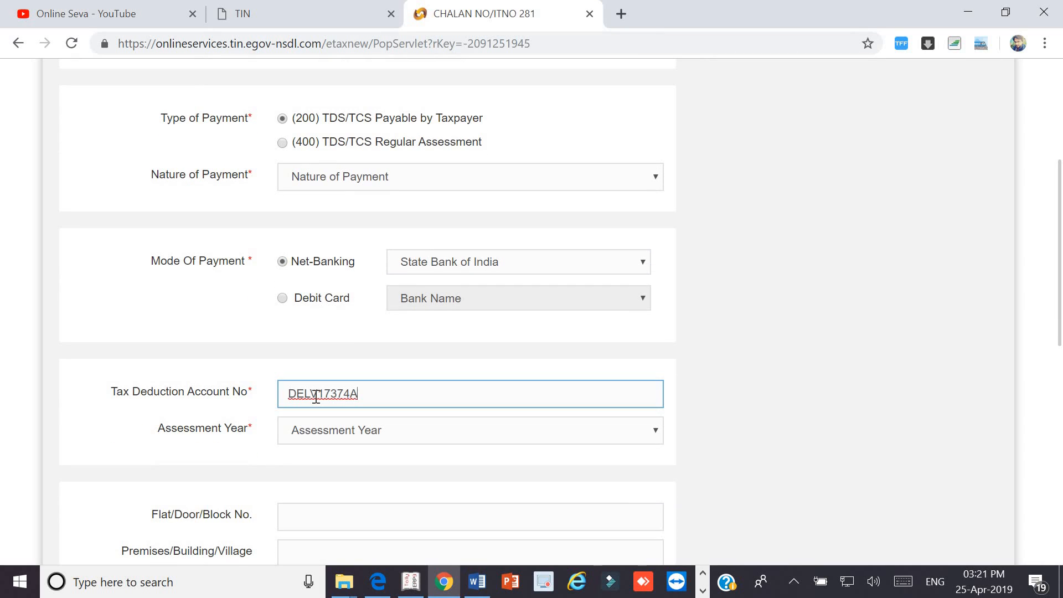
- Enter the tax deduction account number and set the Assessment Year to 2019-20
click(263, 419)
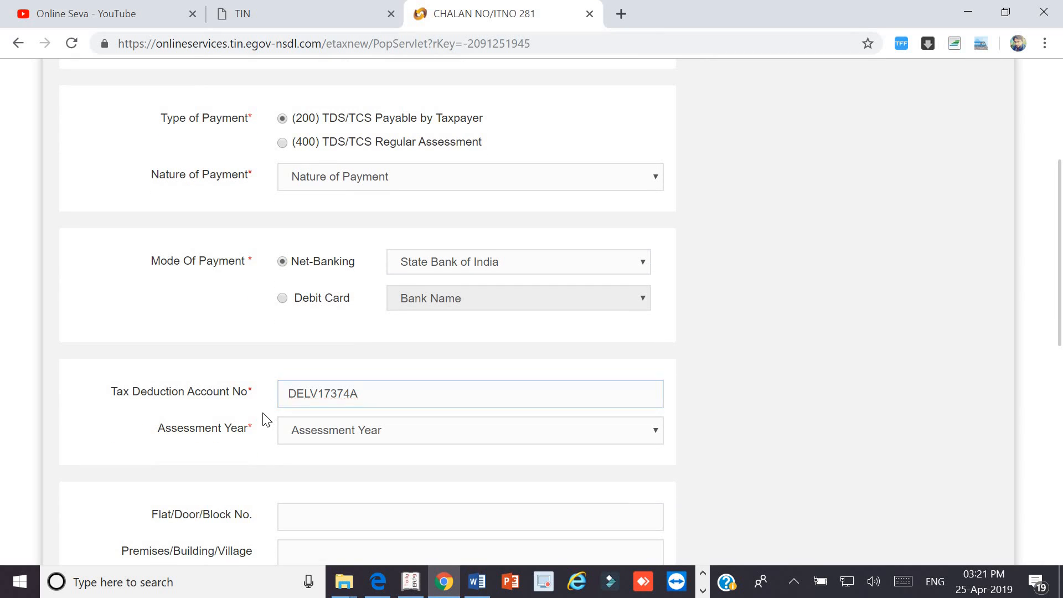
click(318, 430)
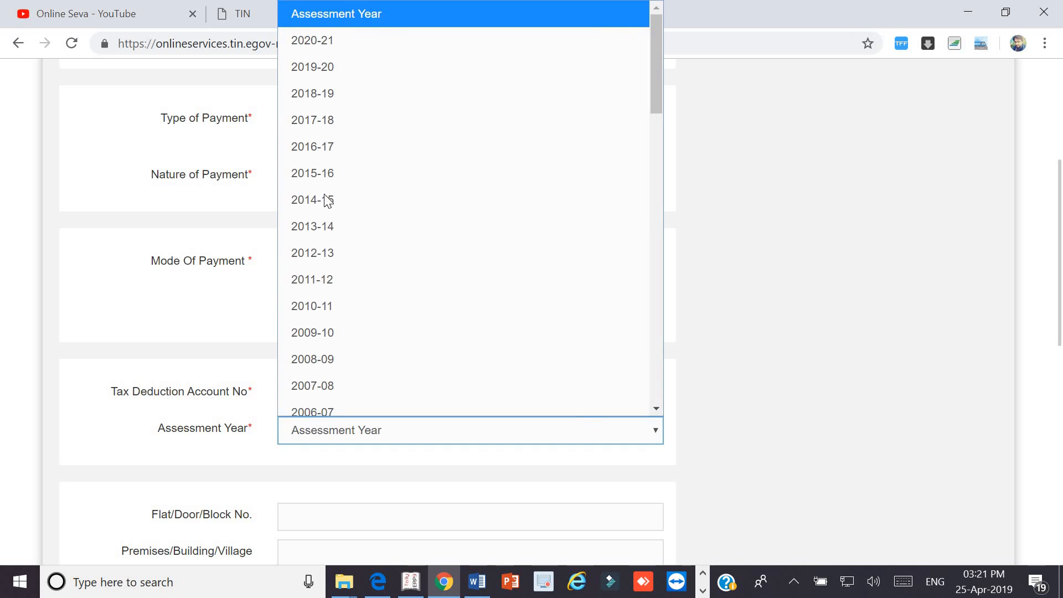
click(320, 62)
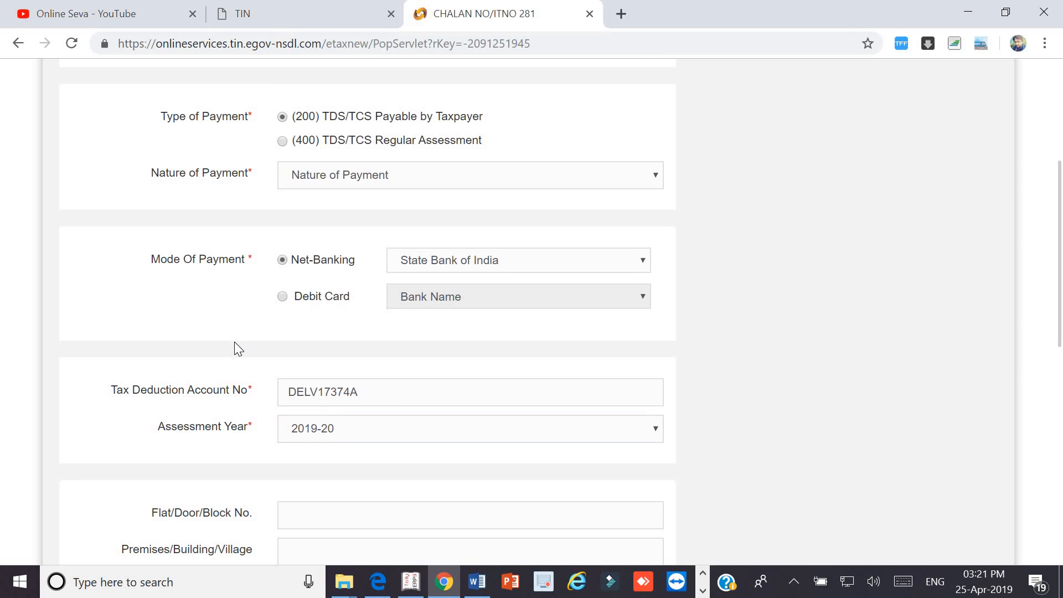
- Fill the address and contact details from the saved autofill entry
scroll(234, 342, down, 7)
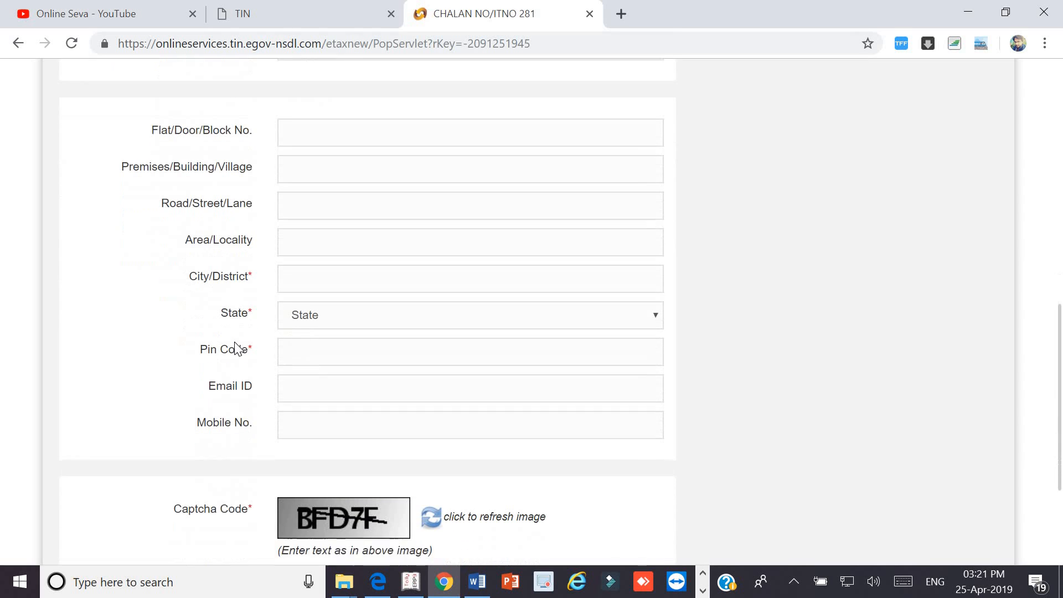
click(315, 265)
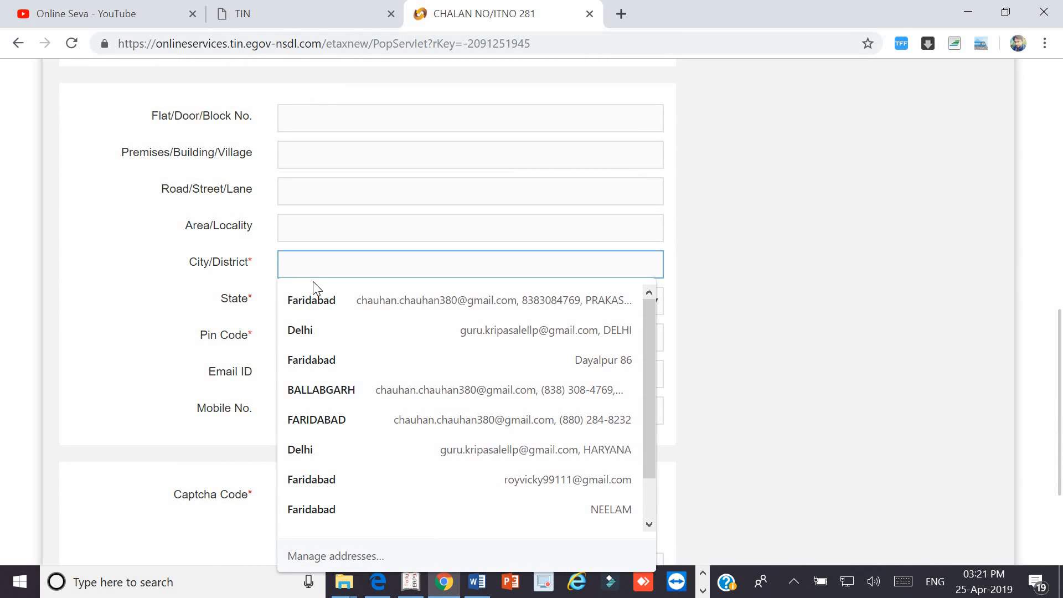
click(463, 331)
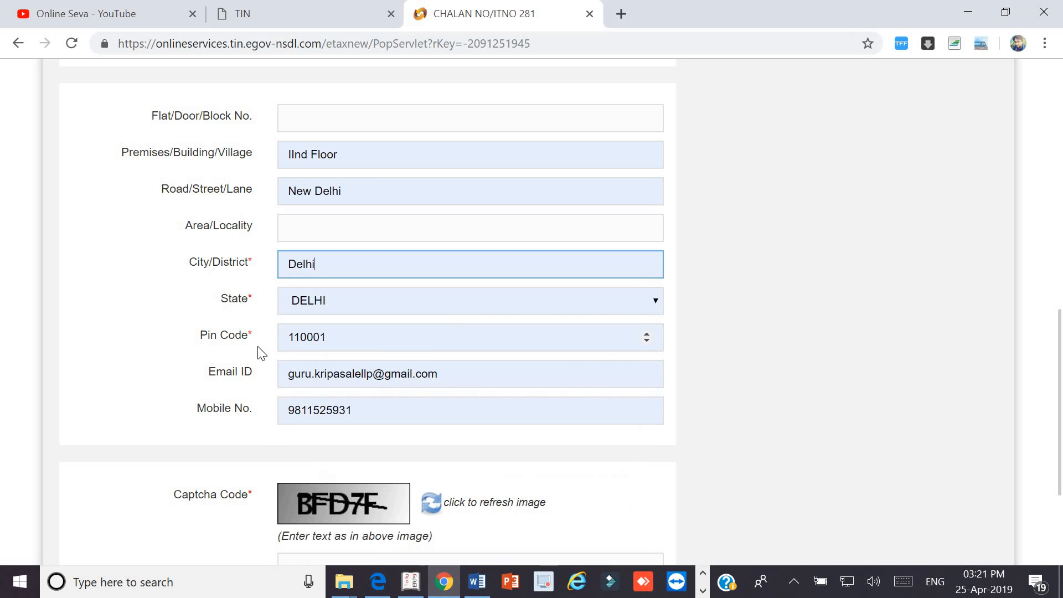
click(260, 353)
- Enter the captcha code and submit the challan
scroll(261, 353, up, 2)
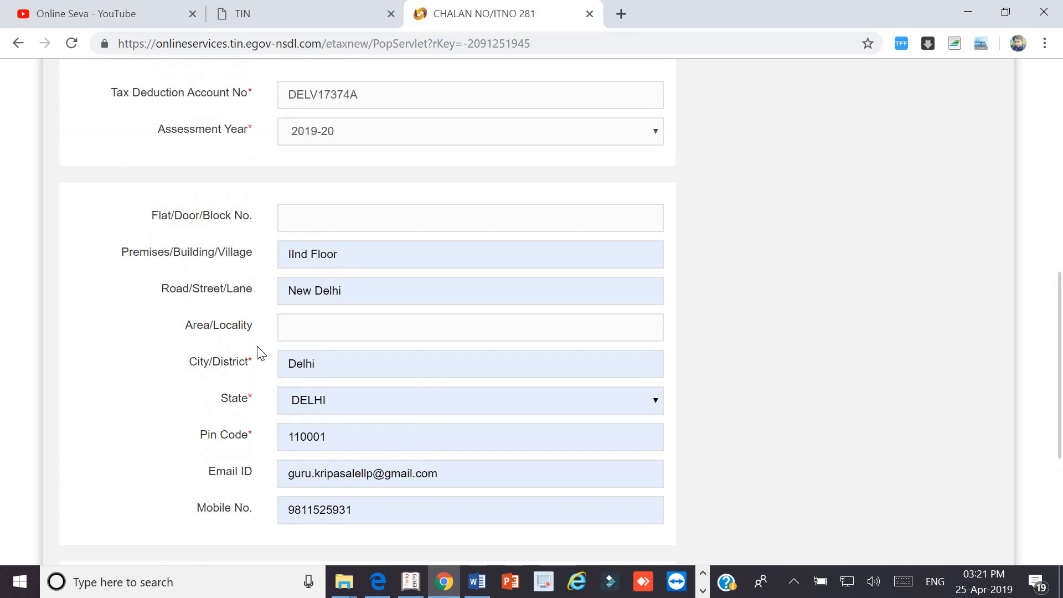
scroll(261, 353, down, 5)
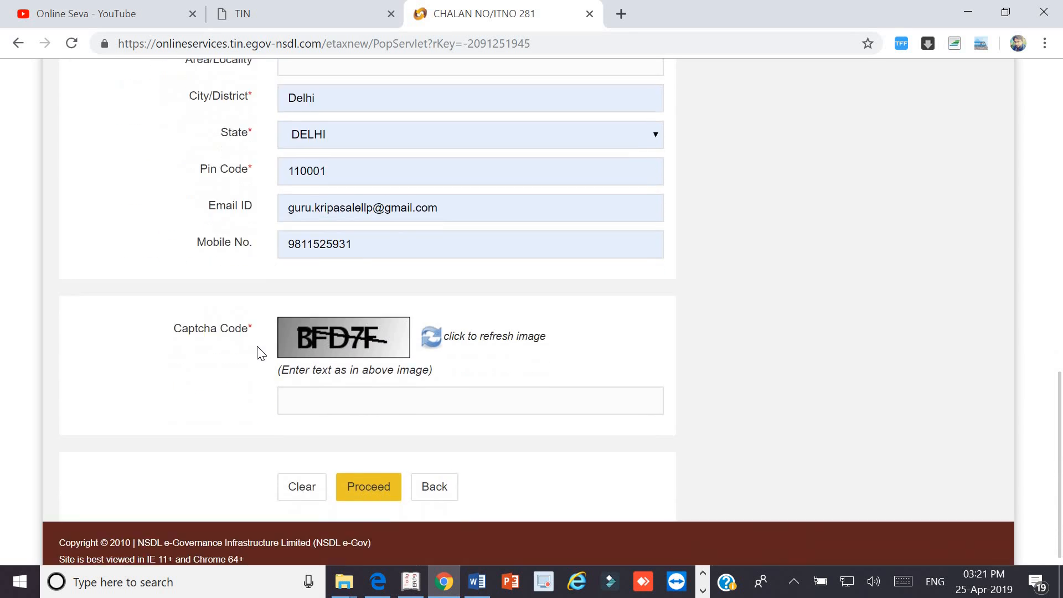
click(314, 400)
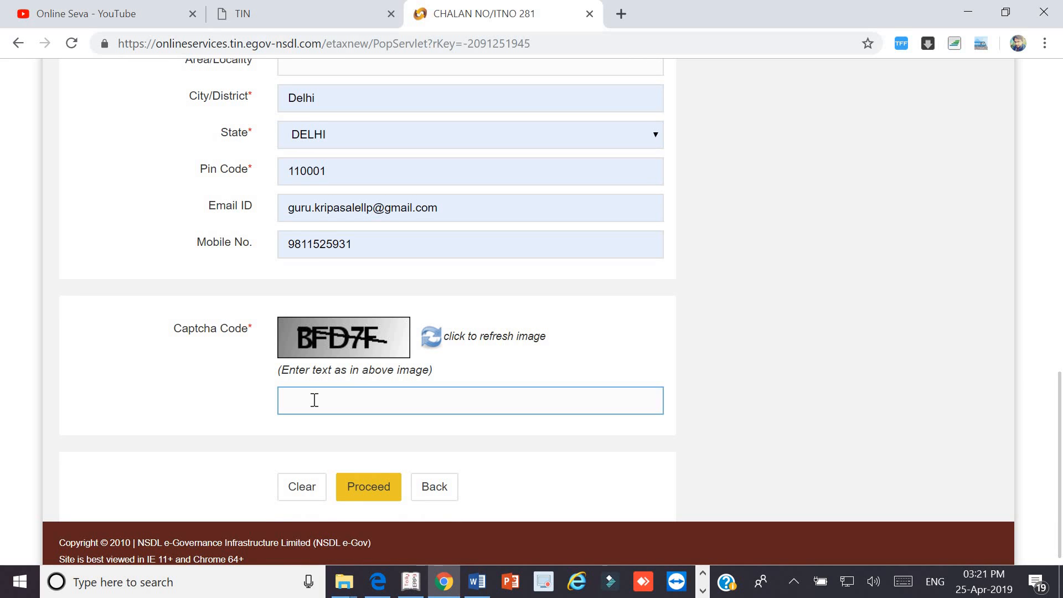
text(BFD7F)
click(366, 490)
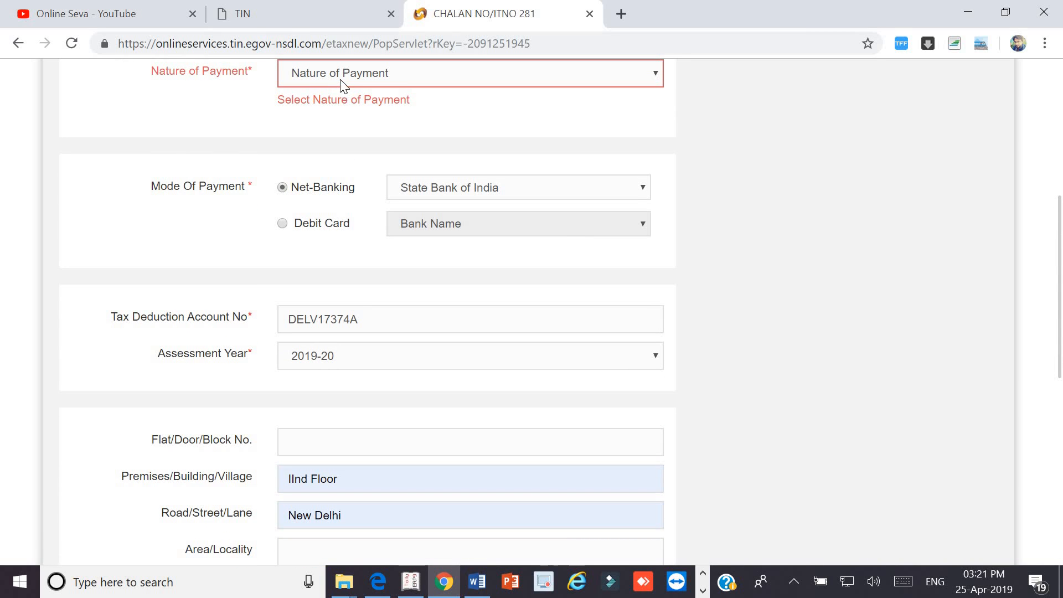
- Set Nature of Payment to 94C - Payment of contractors and sub-contractors and resubmit the challan
click(340, 79)
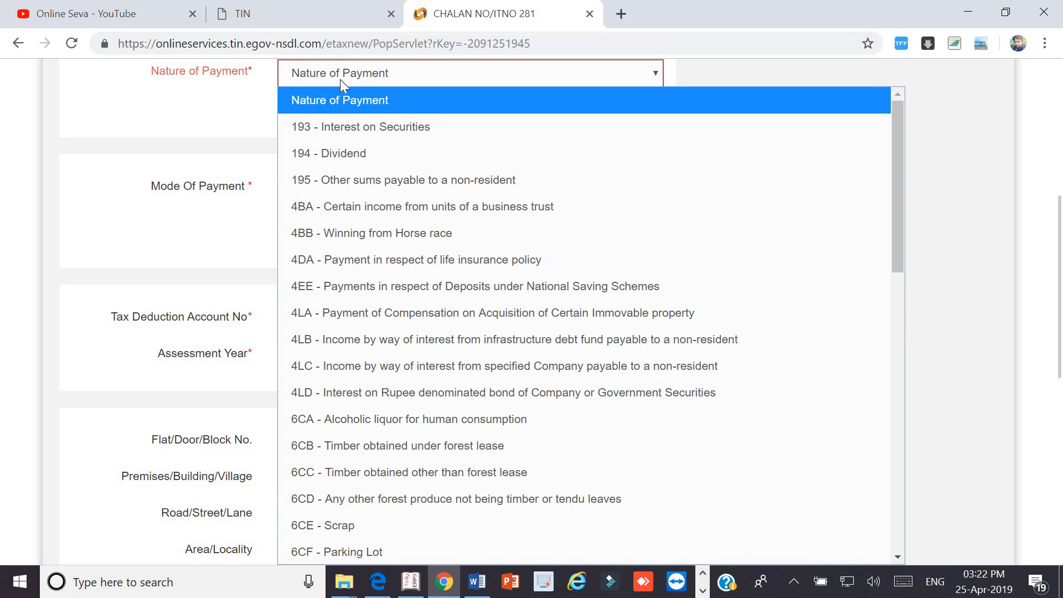
key(Down)
key(Down)
key(Down)
key(Down)
key(Down)
key(Down)
key(Down)
key(Down)
key(Down)
key(Down)
key(Down)
key(Down)
key(Down)
key(Down)
key(Down)
key(Down)
key(Down)
key(Down)
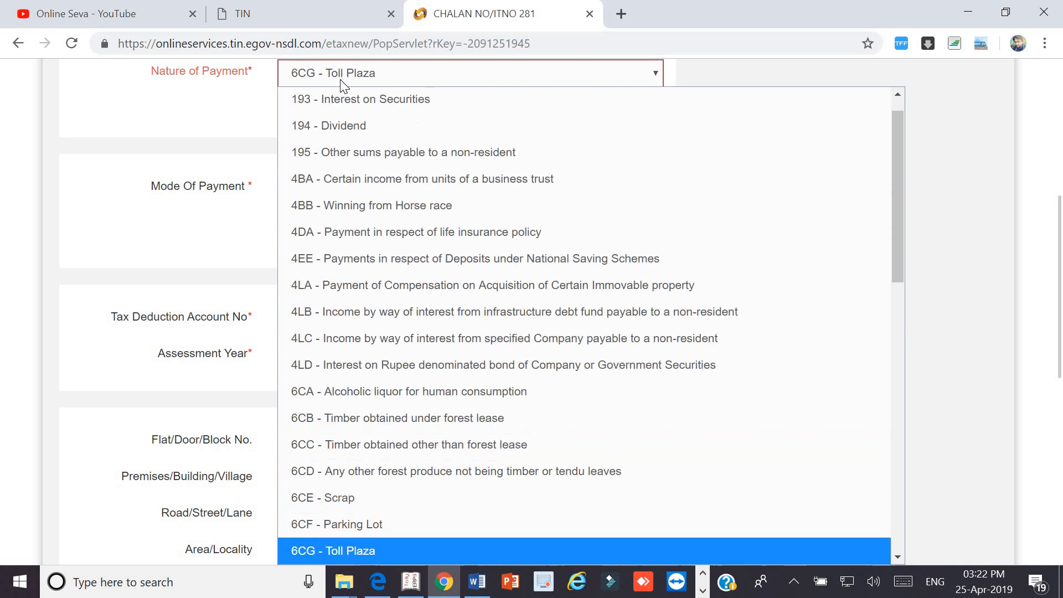
key(Down)
key(Down)
key(Down)
key(Down)
key(Down)
key(Down)
key(Down)
key(Down)
key(Down)
key(Down)
key(Down)
key(Down)
key(Down)
key(Down)
key(Down)
key(Down)
key(Down)
key(Down)
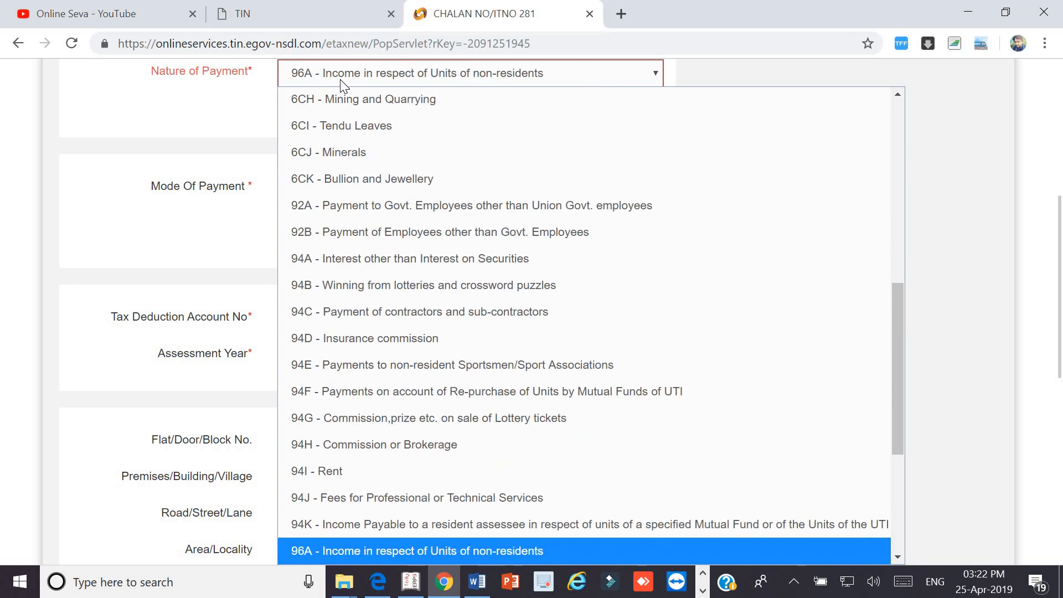
key(Down)
key(Down)
key(Down)
key(Down)
key(Down)
key(Down)
key(Up)
key(Up)
key(Up)
key(Up)
key(Up)
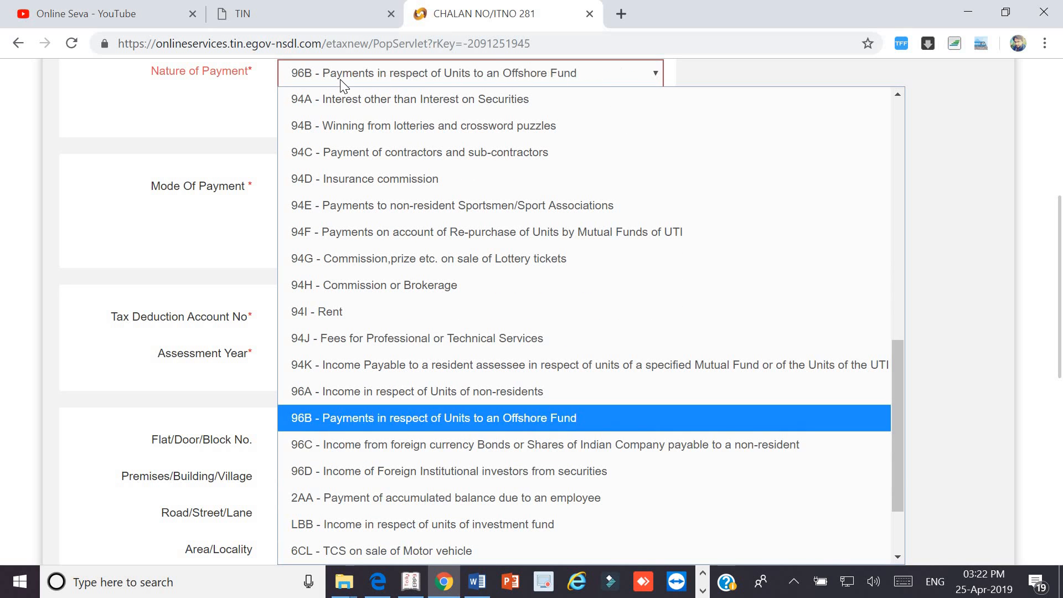
key(Down)
key(Up)
key(Up)
key(Up)
key(Up)
key(Up)
key(Up)
key(Up)
key(Up)
key(Up)
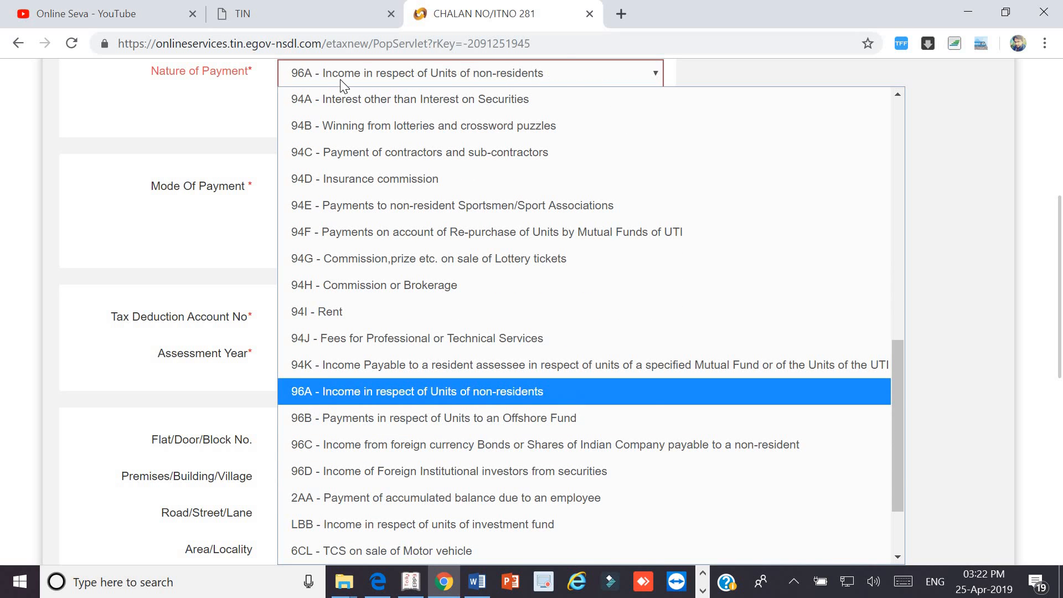
key(Up)
key(Up)
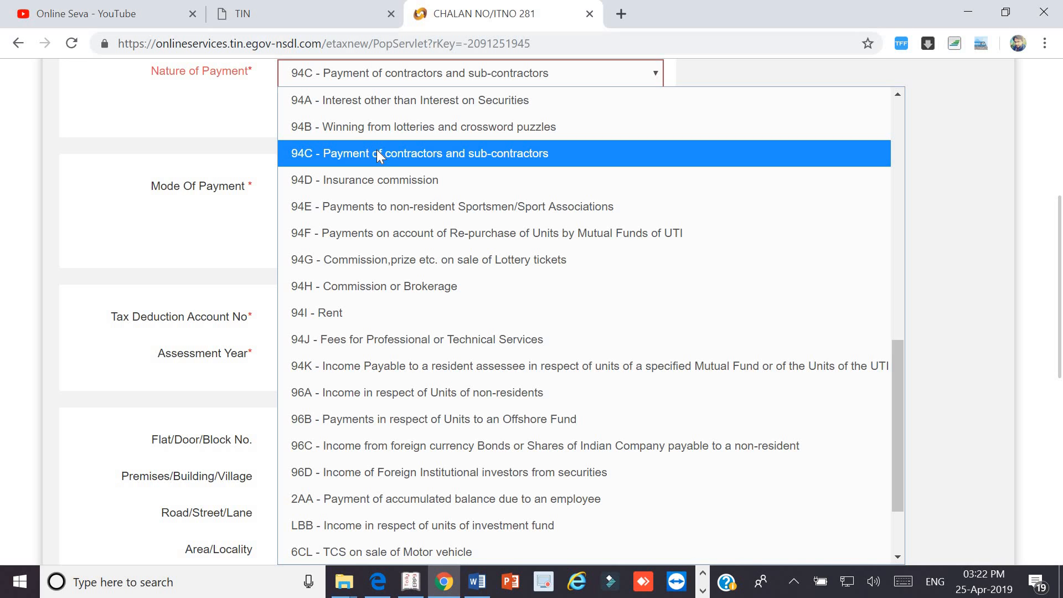
click(377, 149)
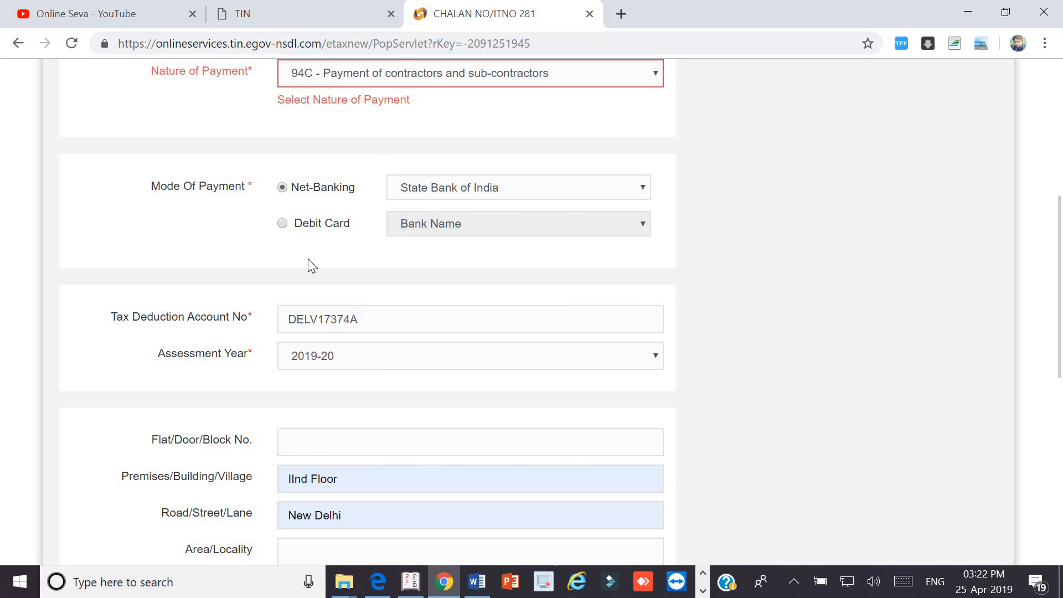
scroll(309, 262, down, 9)
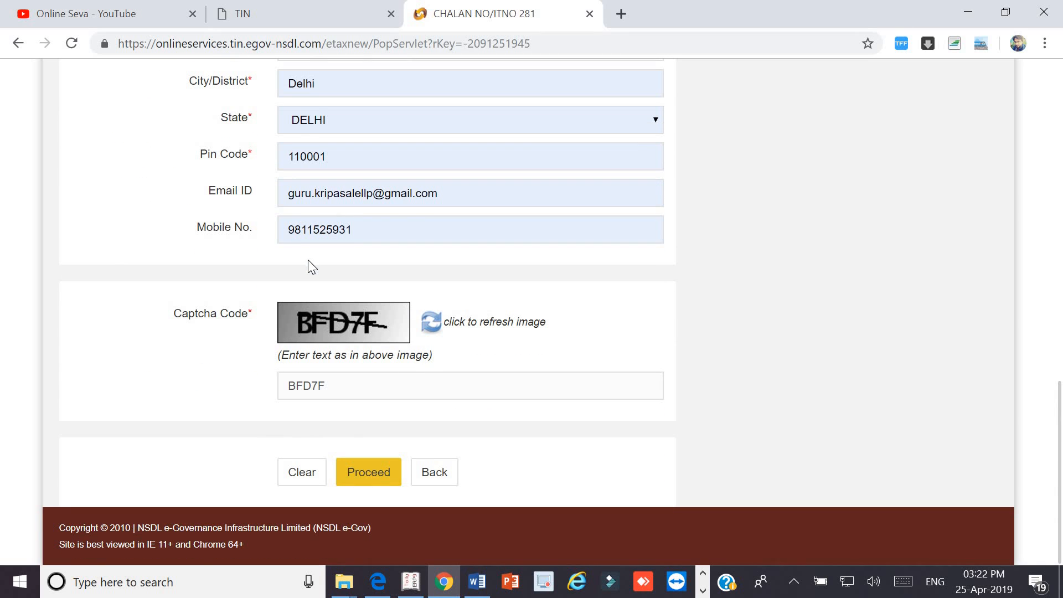
click(369, 472)
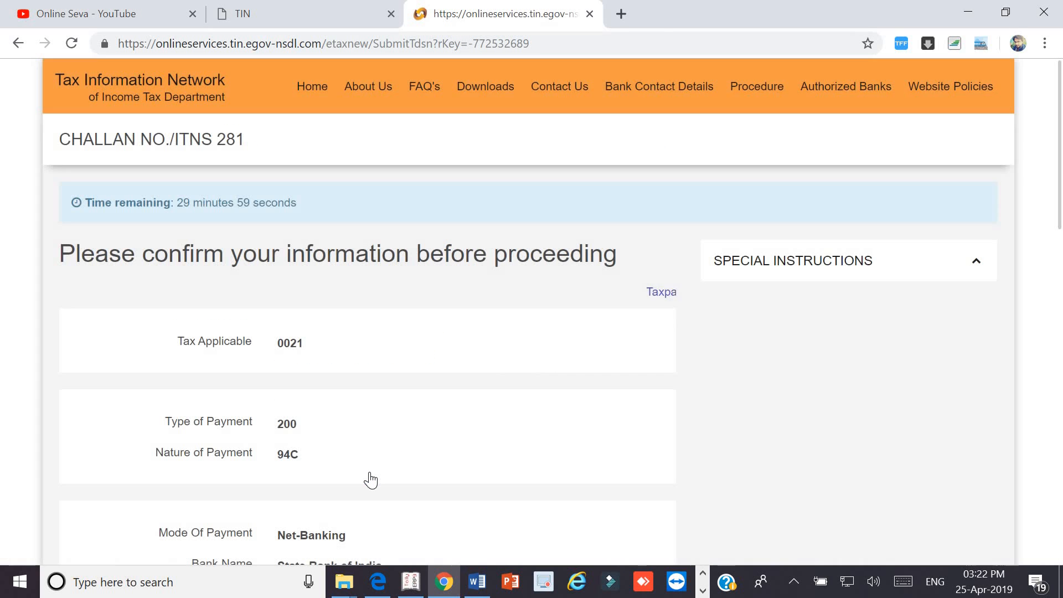
- Review the challan confirmation details, agree to the terms, and submit the challan to the bank
scroll(369, 415, down, 2)
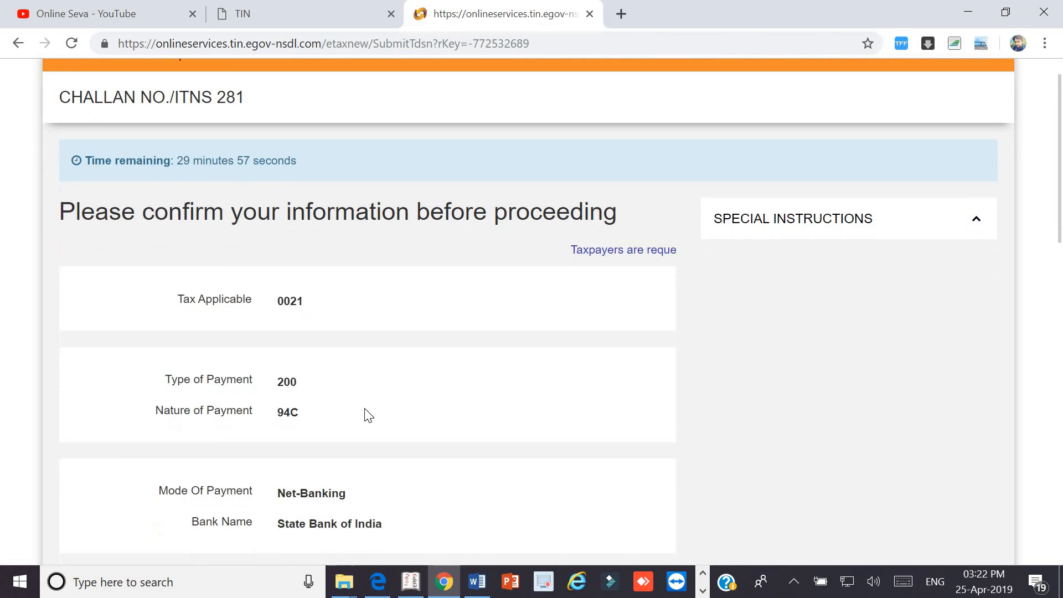
scroll(369, 416, down, 2)
scroll(369, 415, down, 2)
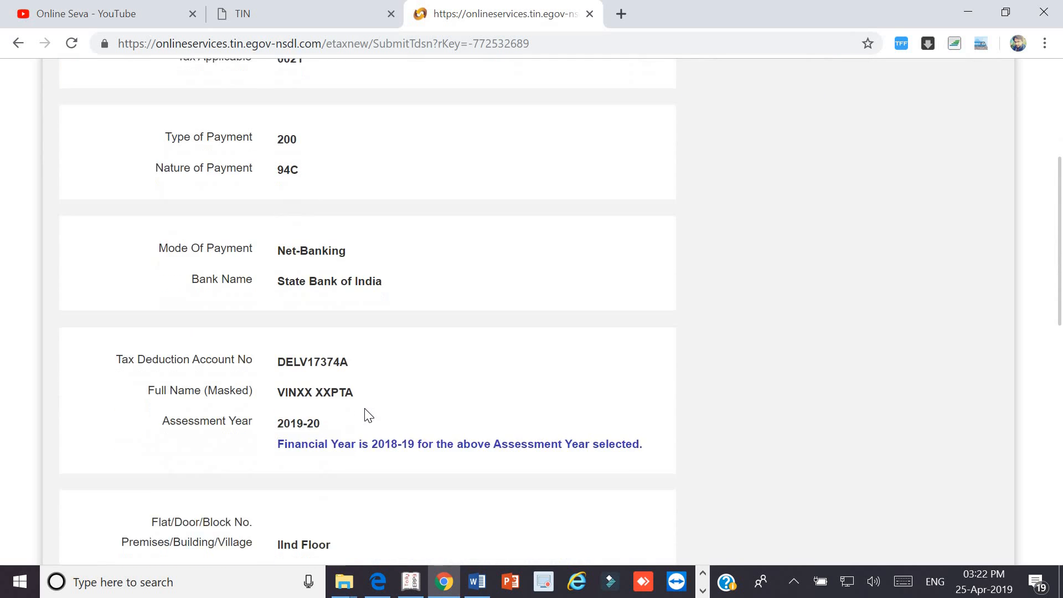
scroll(369, 416, down, 3)
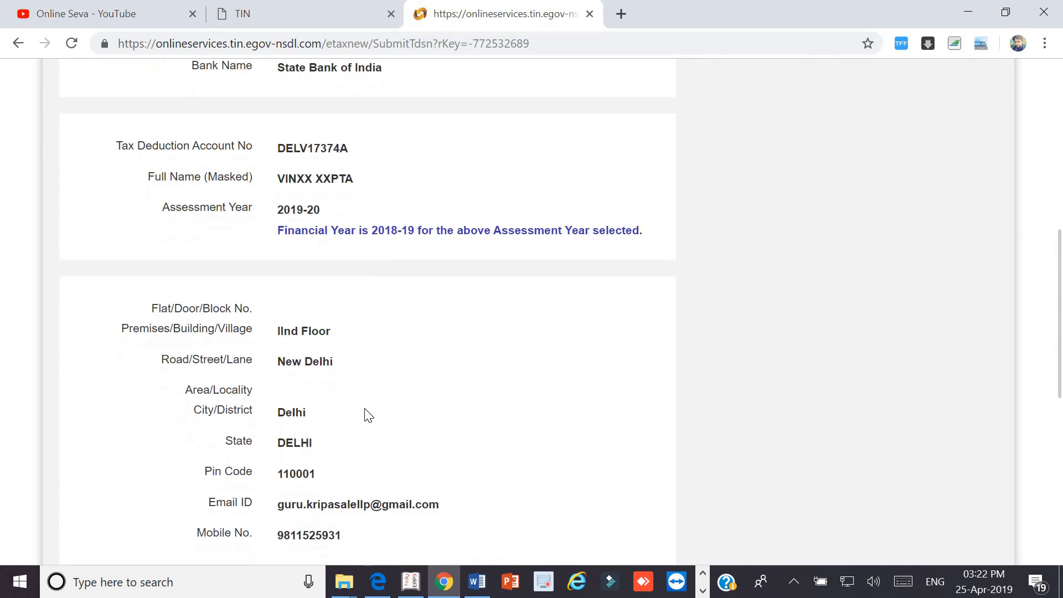
scroll(365, 412, down, 2)
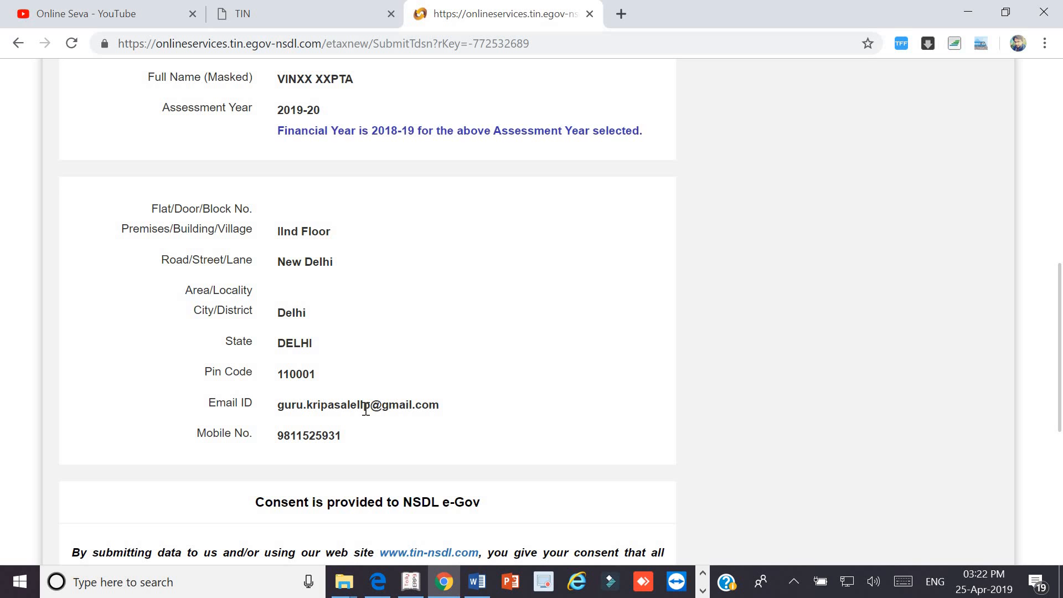
scroll(365, 410, down, 4)
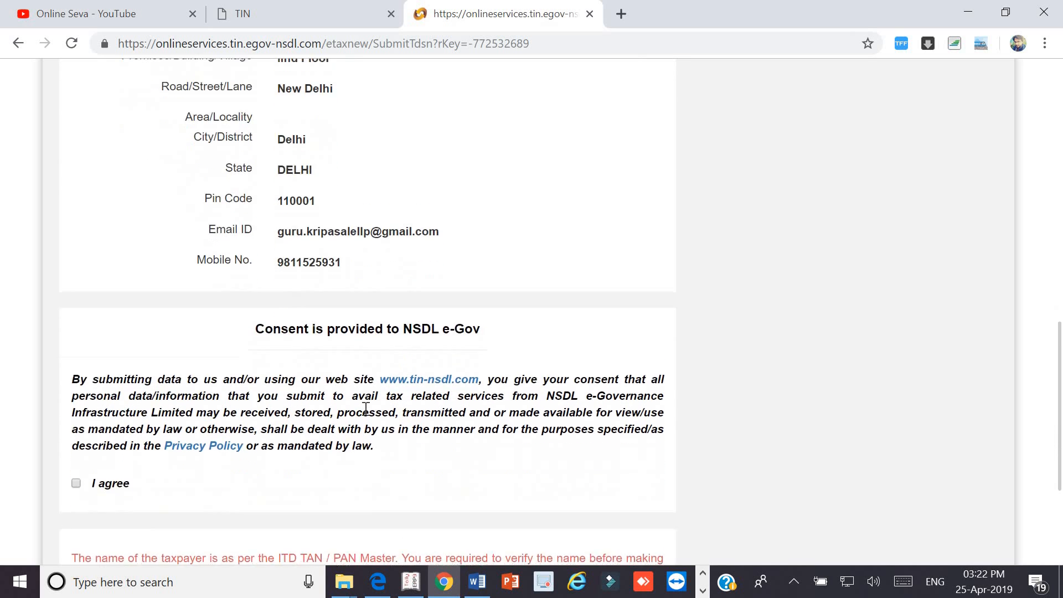
scroll(366, 415, up, 10)
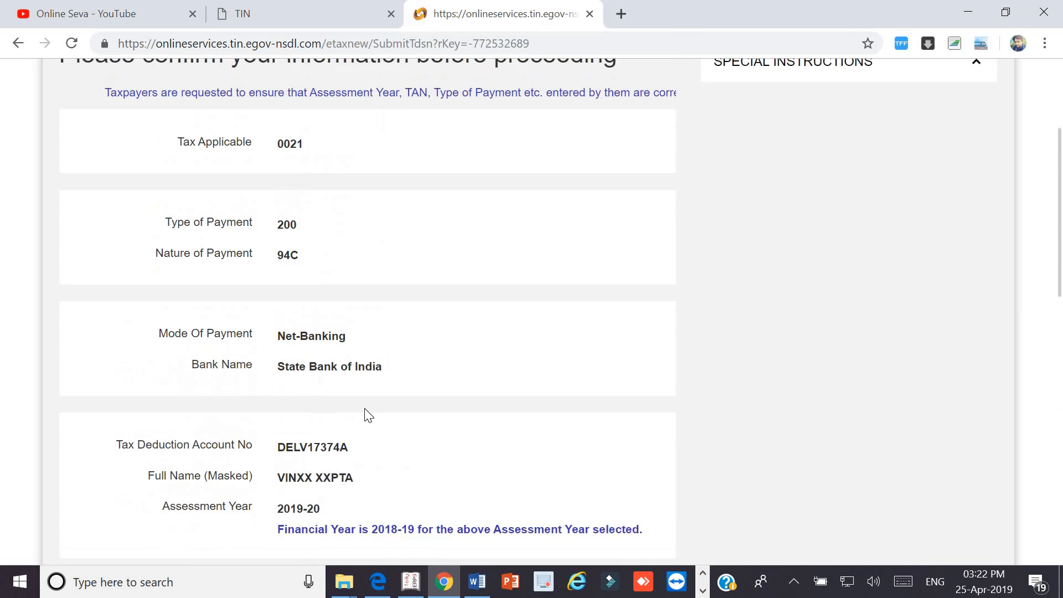
scroll(366, 409, up, 2)
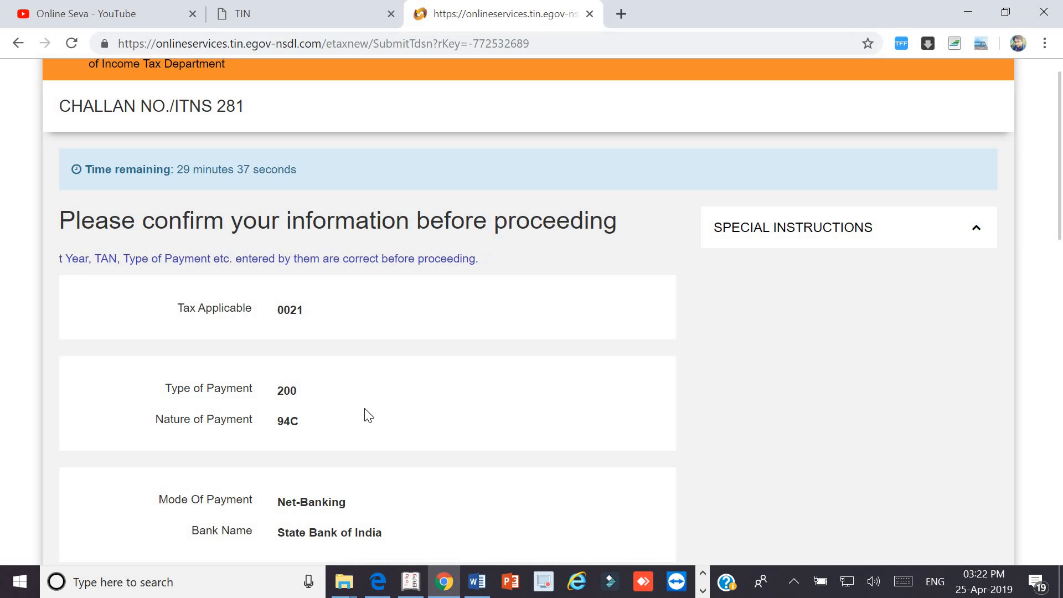
scroll(367, 413, down, 12)
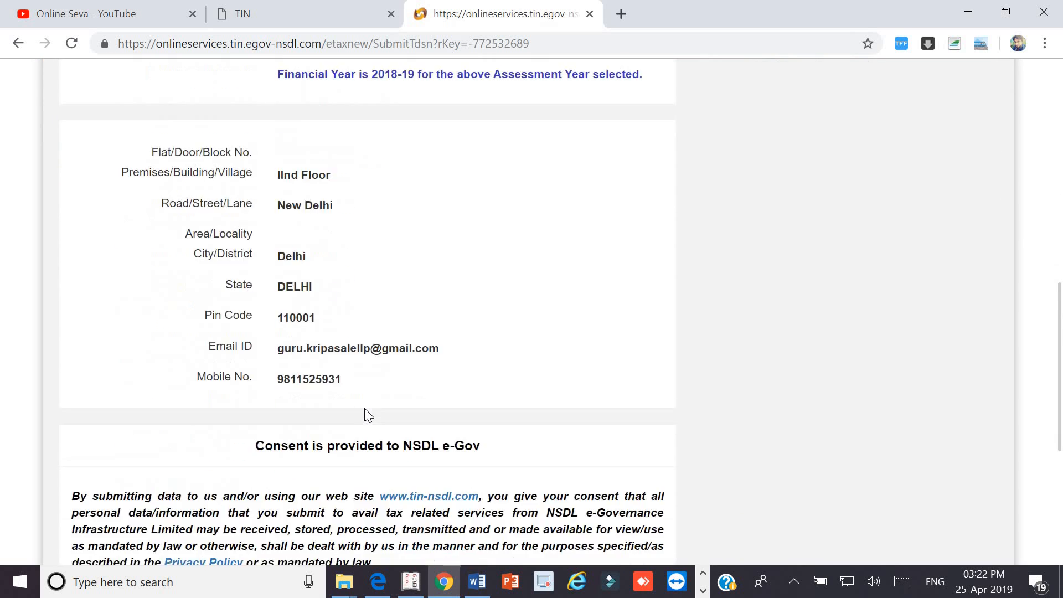
scroll(366, 409, down, 5)
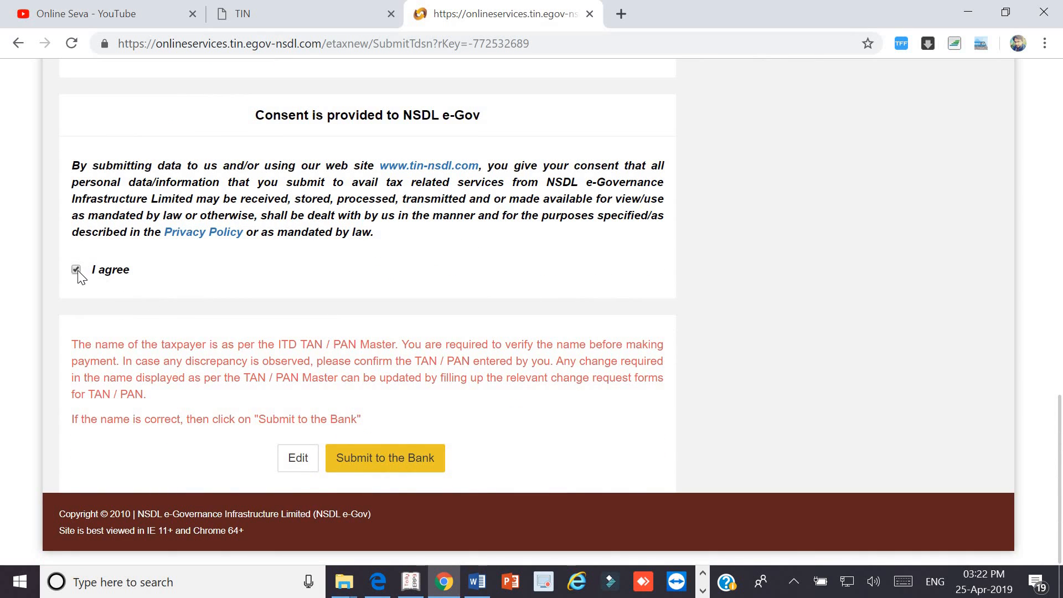
click(371, 461)
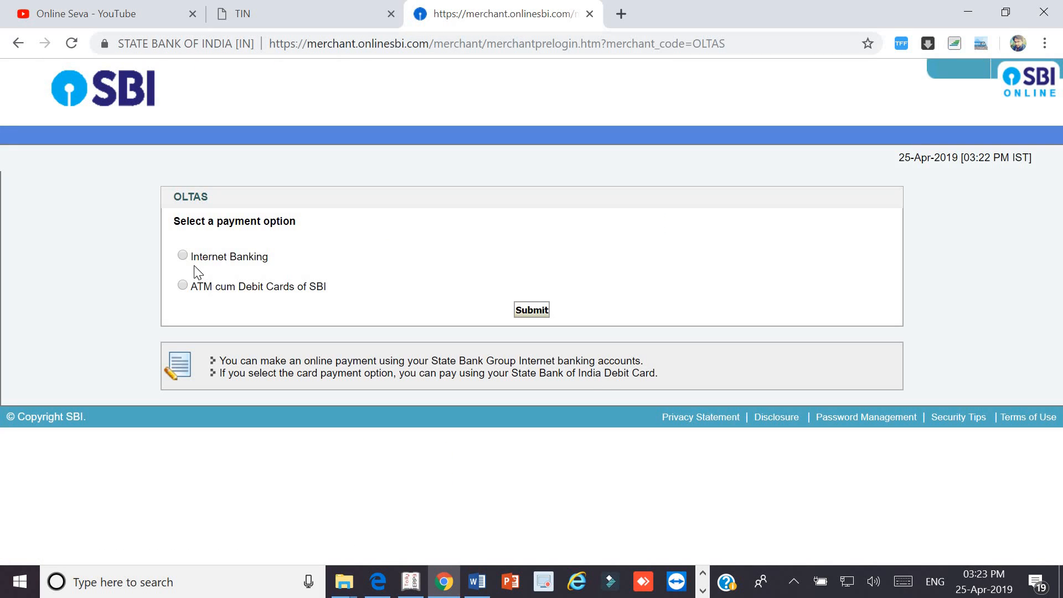
- Choose Internet Banking and log in to OnlineSBI with the personal banking username and password
click(183, 255)
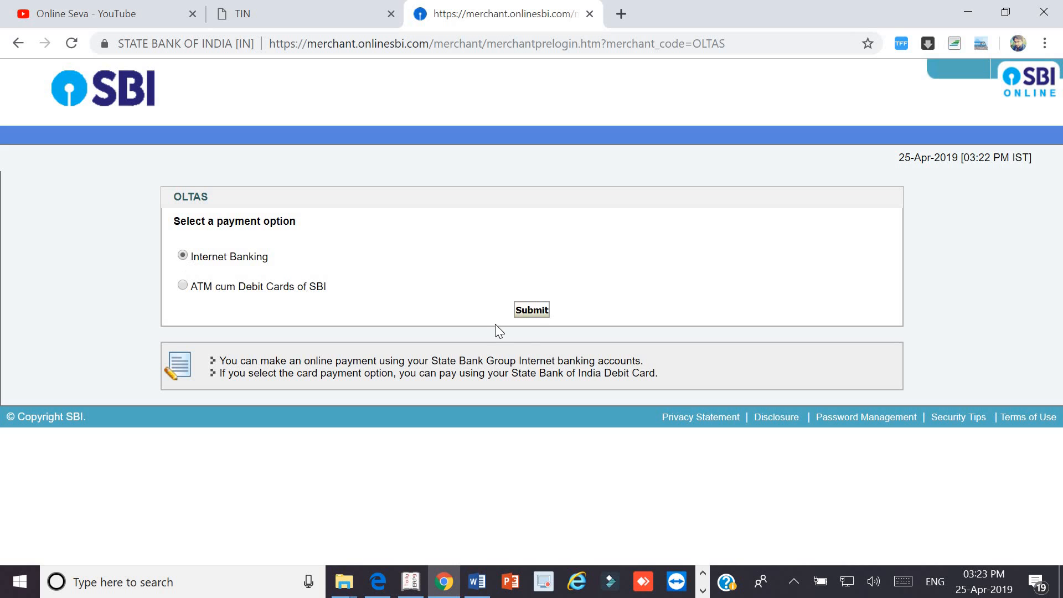
click(529, 311)
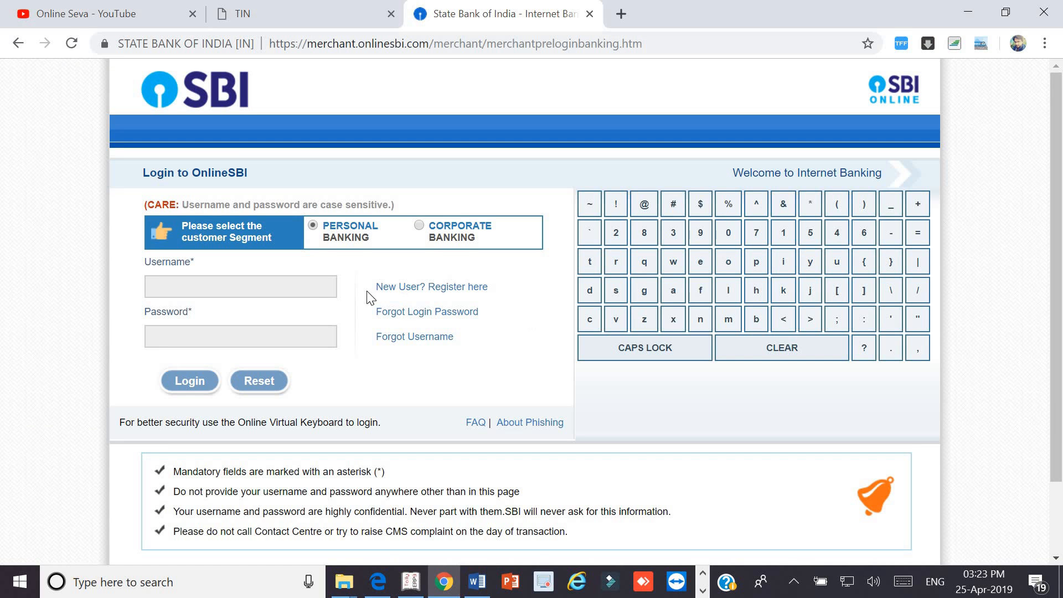
click(298, 290)
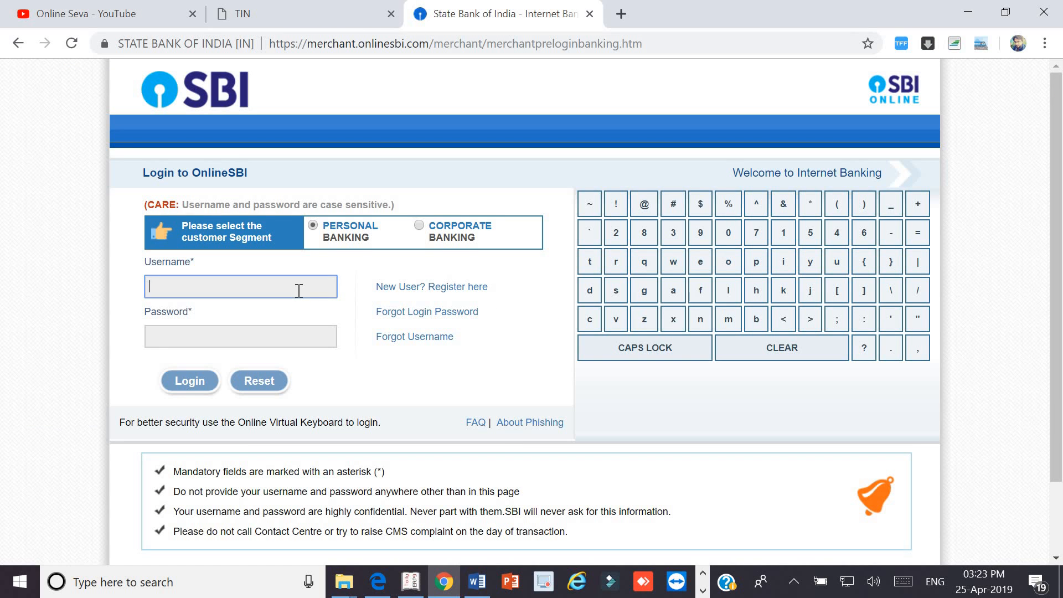
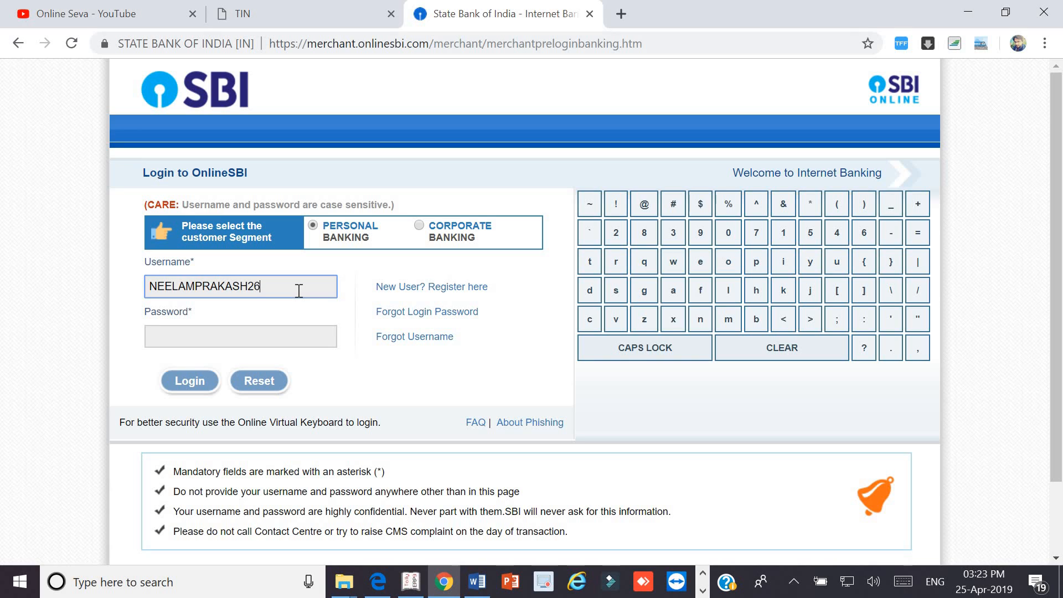
key(Tab)
text(•••••)
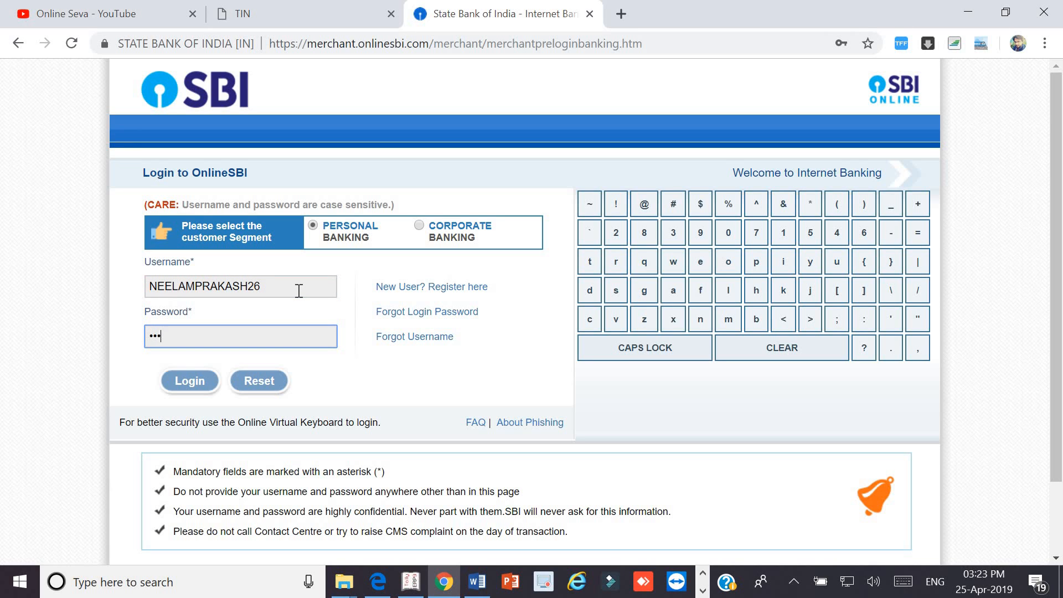
text(••••••••)
click(203, 381)
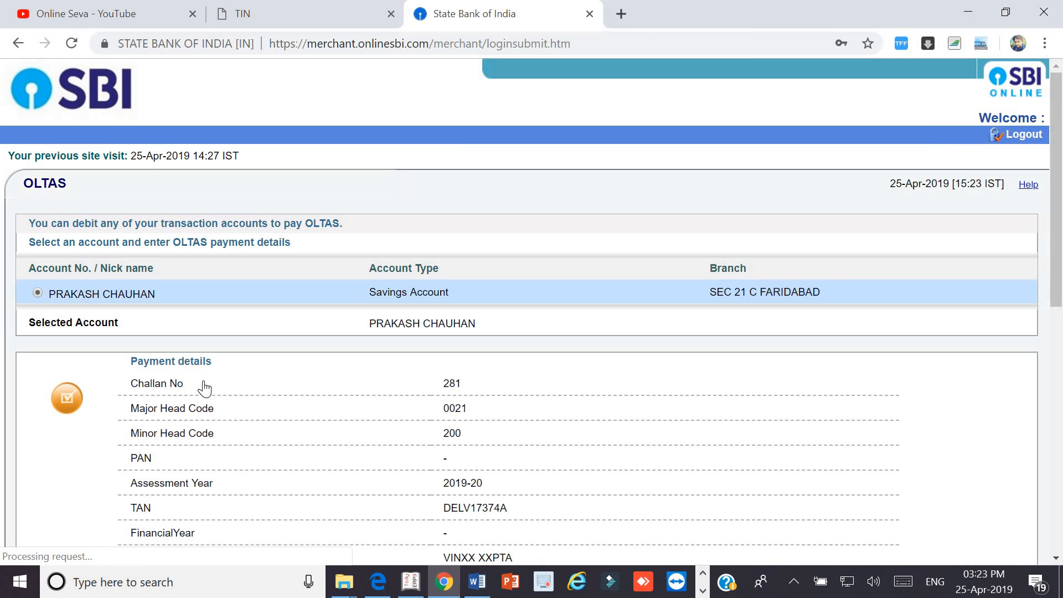
- Enter 1985 as the Tax amount on the OLTAS challan 281 form, removing the leading zero
scroll(205, 387, down, 1)
scroll(205, 388, down, 7)
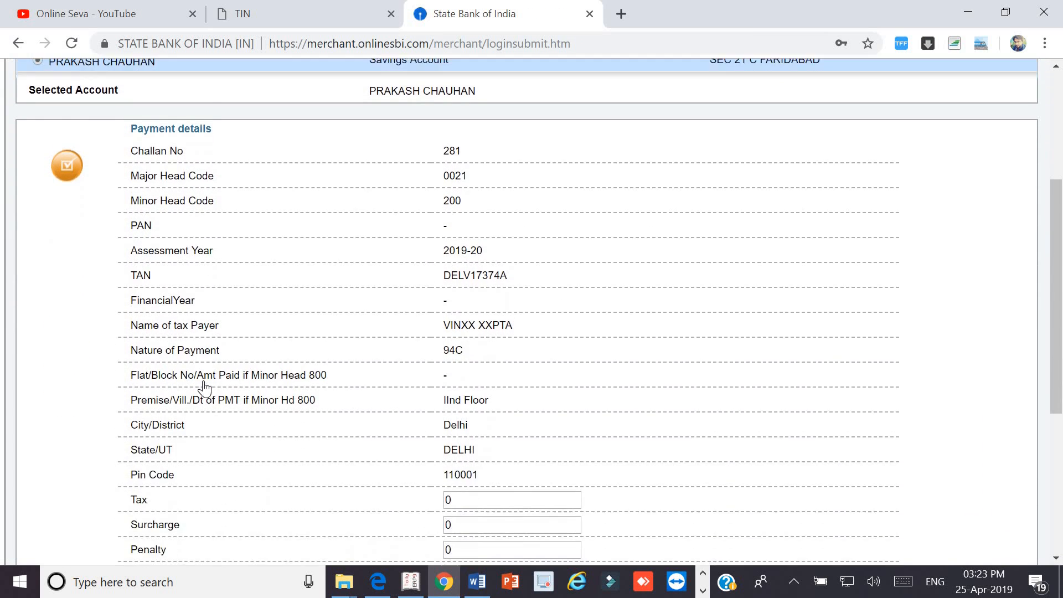
scroll(205, 388, down, 1)
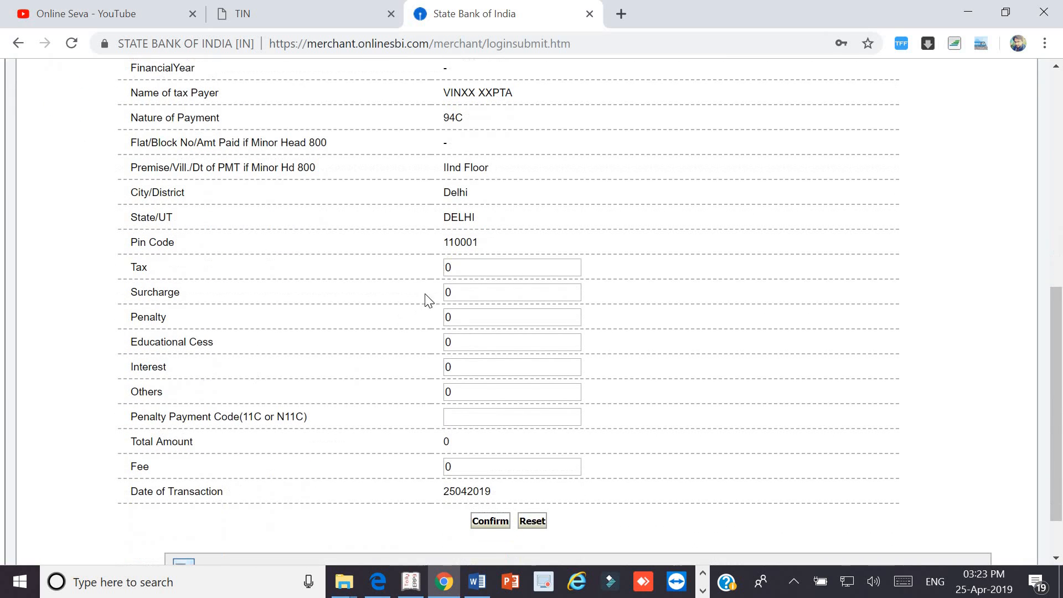
click(459, 268)
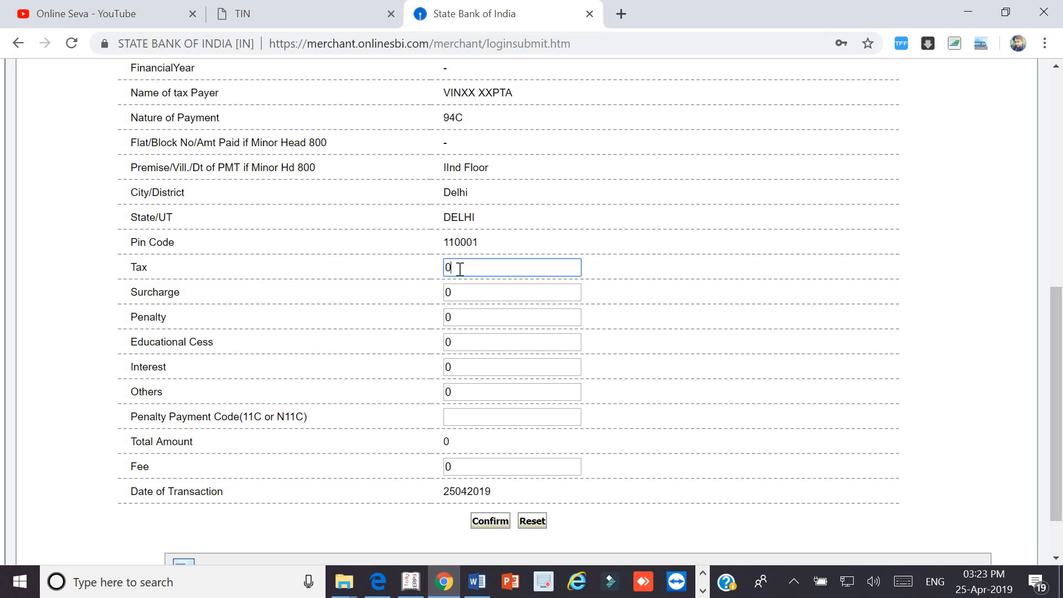
text(1985)
click(454, 267)
key(BackSpace)
click(399, 319)
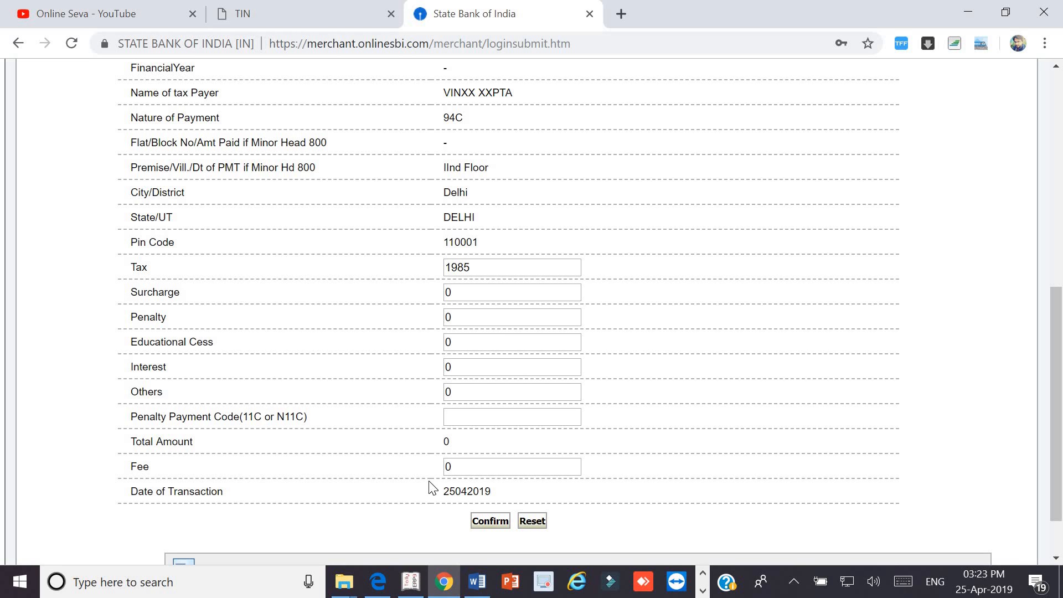
- Submit the OLTAS details and confirm the INR 1,985.00 payment
click(482, 523)
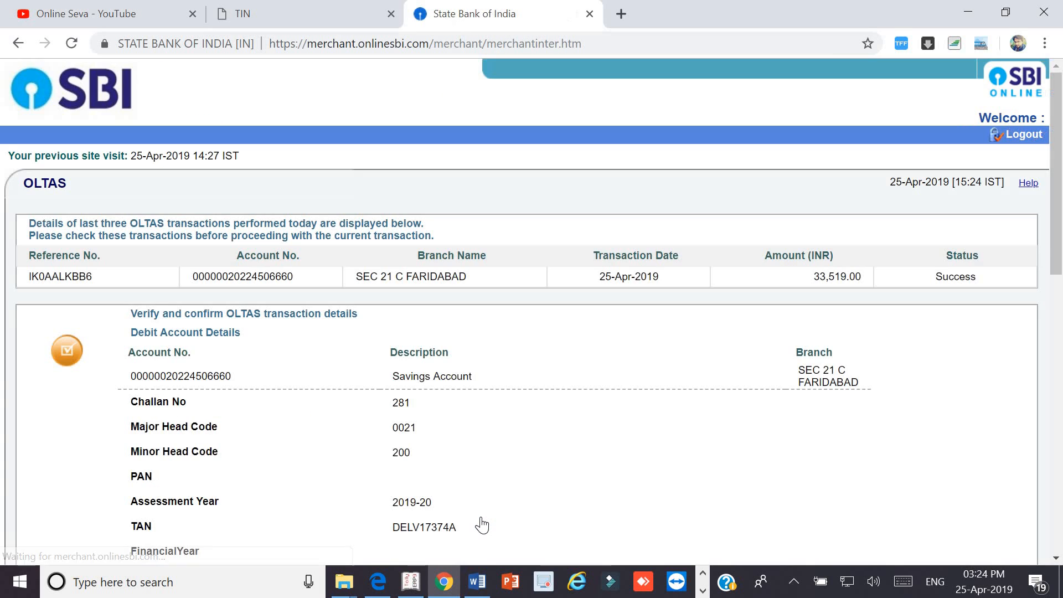
scroll(482, 525, down, 6)
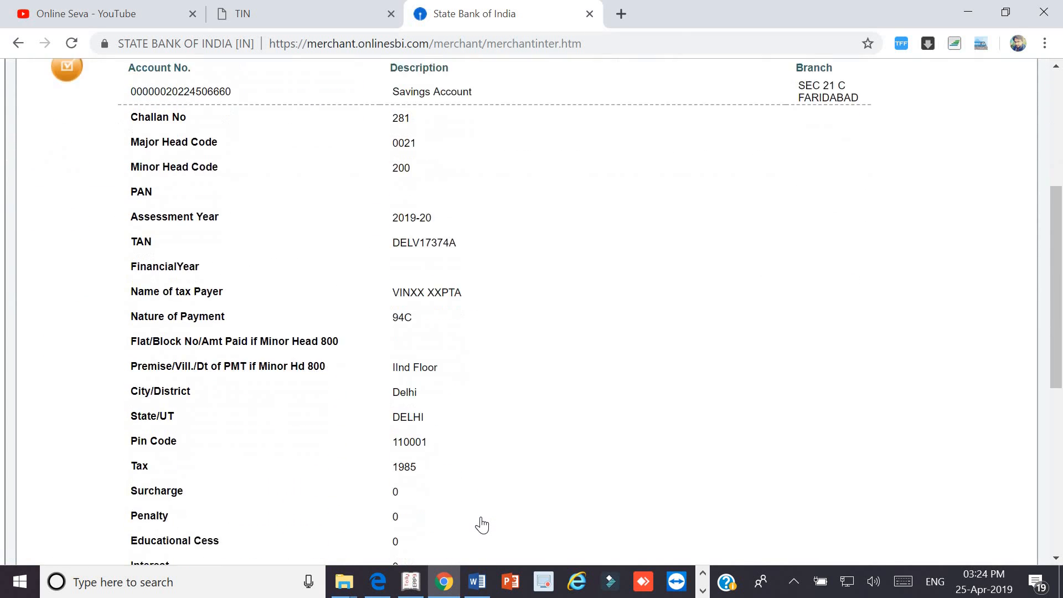
scroll(482, 525, down, 5)
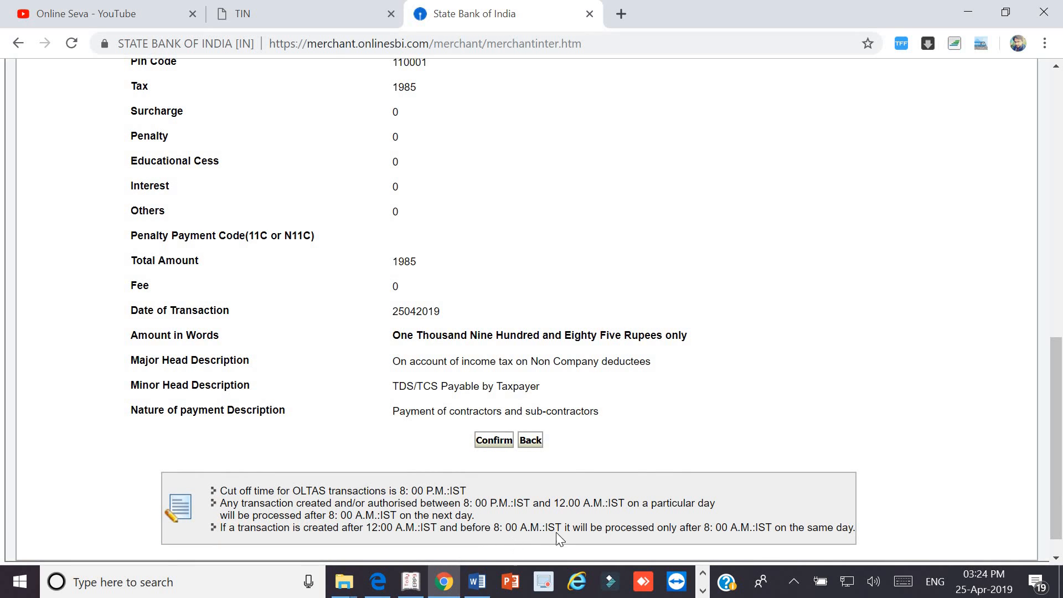
click(488, 442)
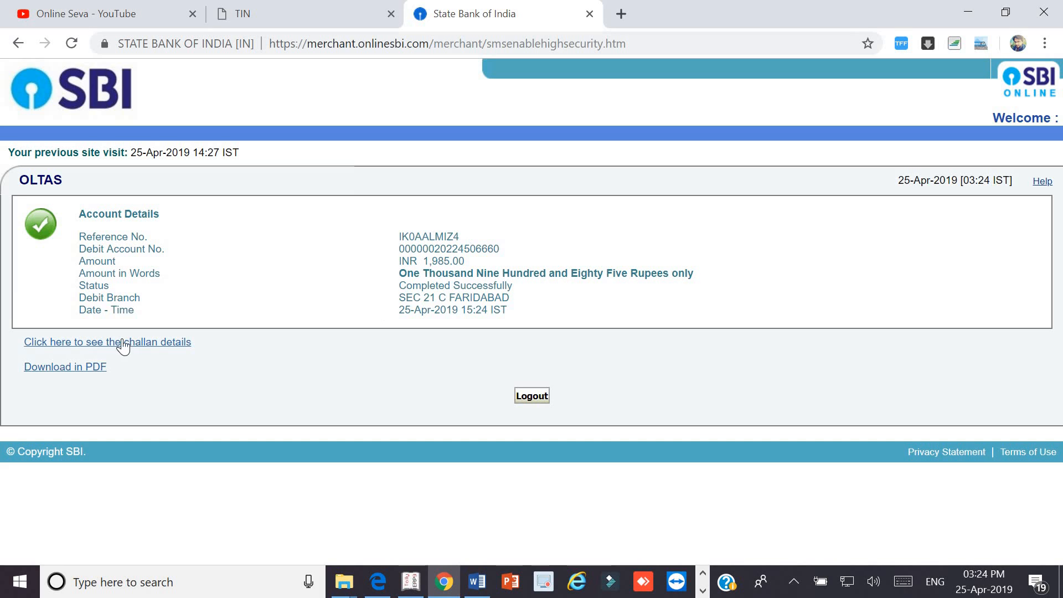
- Download the challan receipt as a PDF and switch back to the Online Seva YouTube tab
click(48, 372)
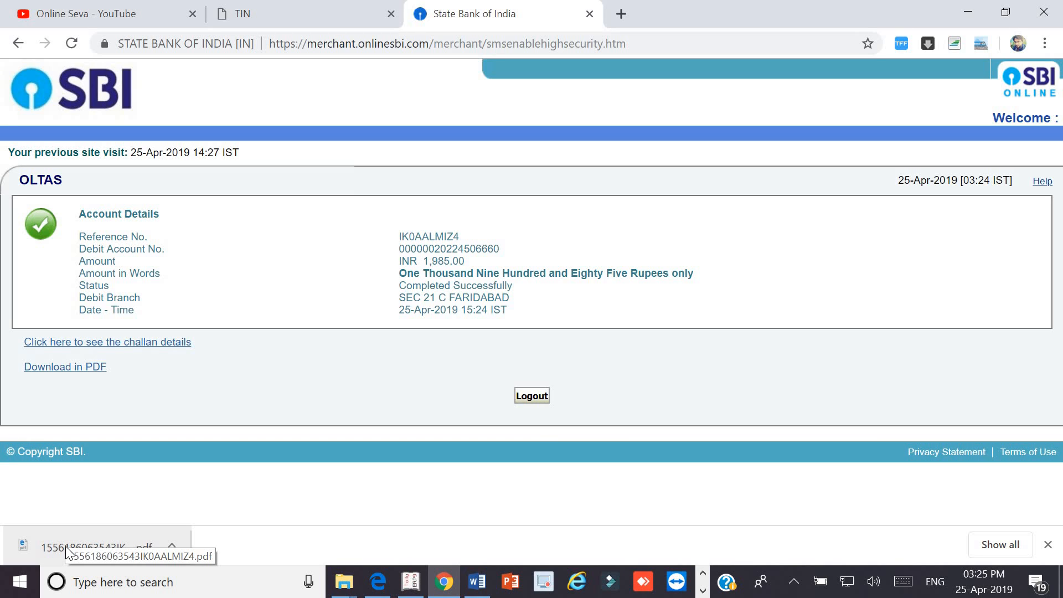
click(81, 8)
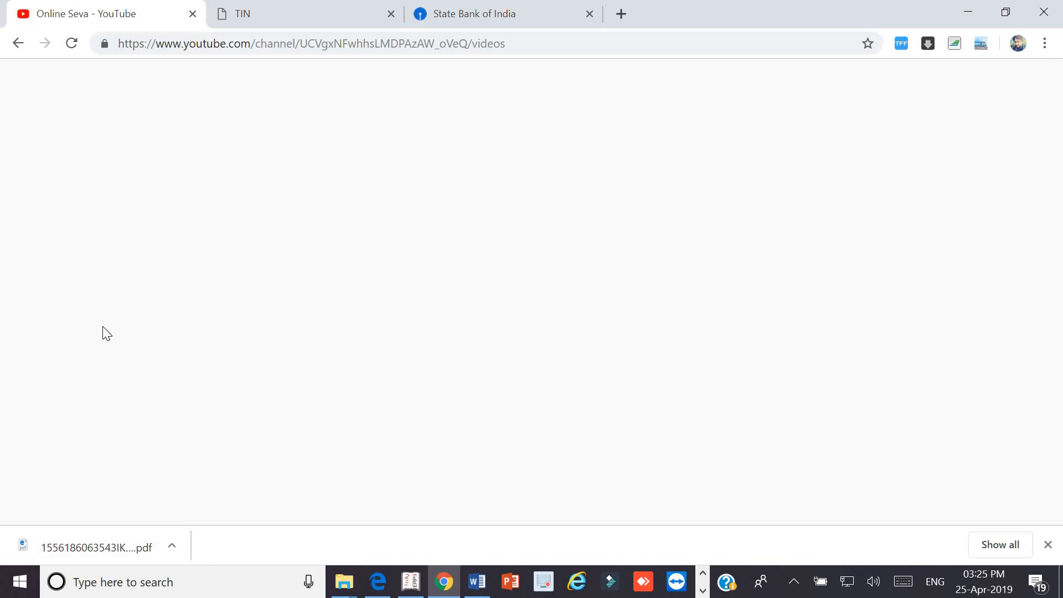